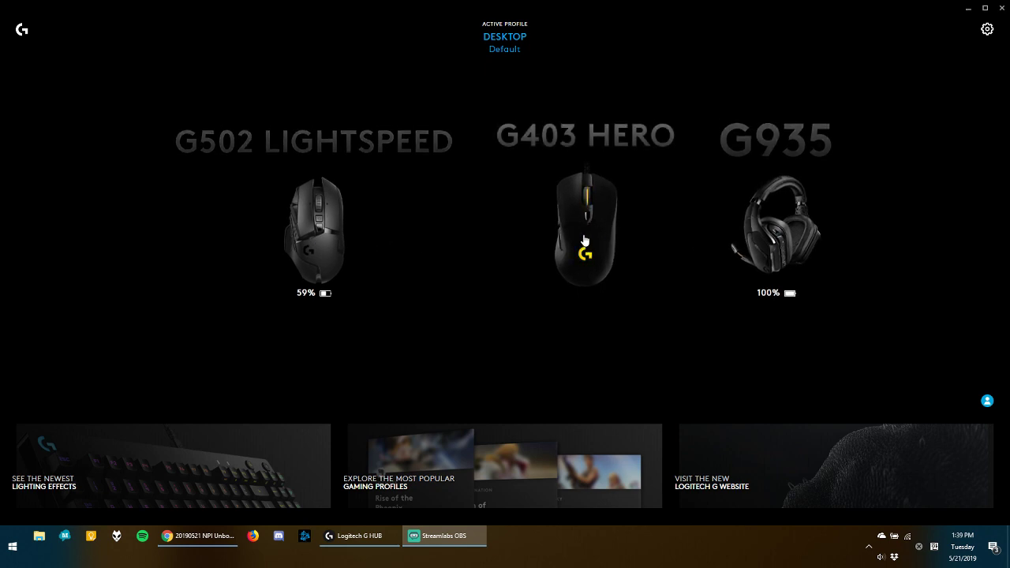
Step: Open the G403 HERO's lighting settings and set the primary zone's effect to Off
left_click(585, 241)
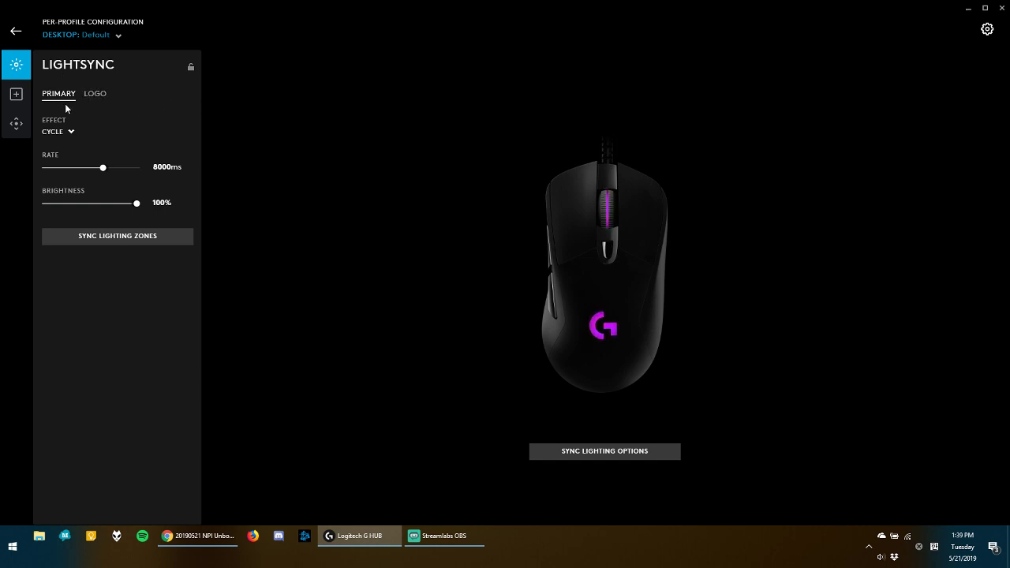
left_click(60, 131)
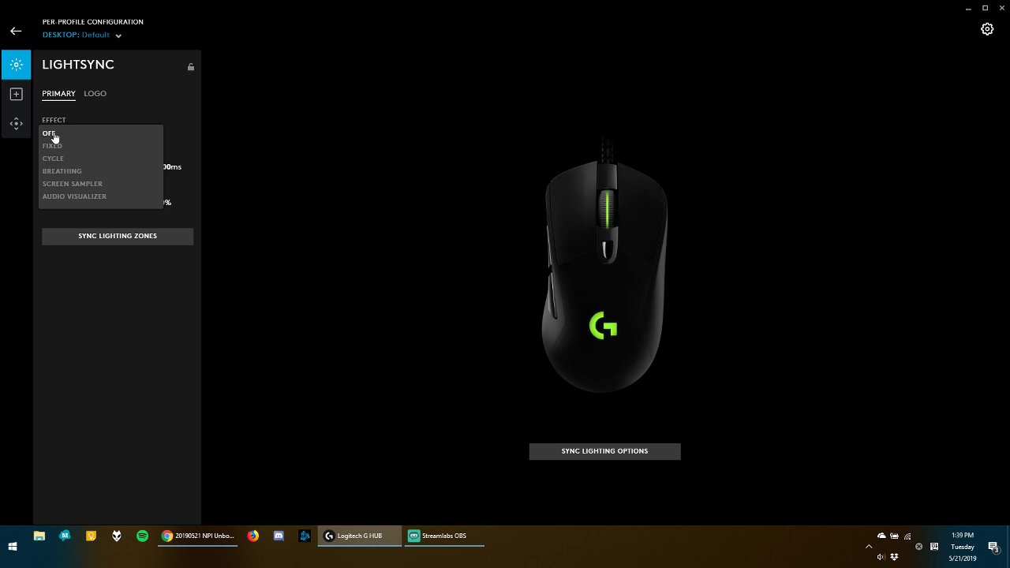
left_click(53, 135)
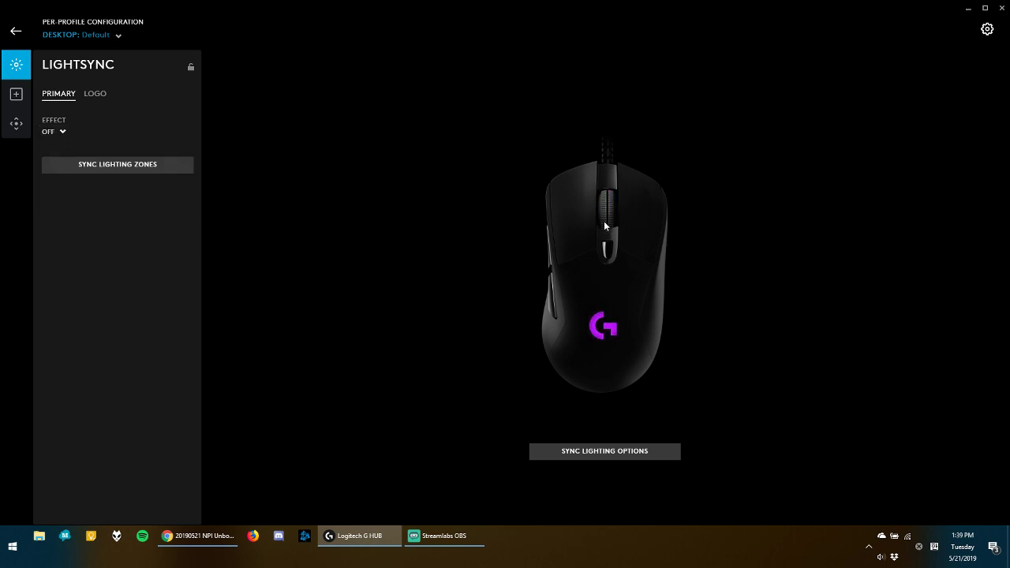
Step: Try the Breathing and Cycle effects on the primary lighting zone, ending on Breathing
left_click(50, 131)
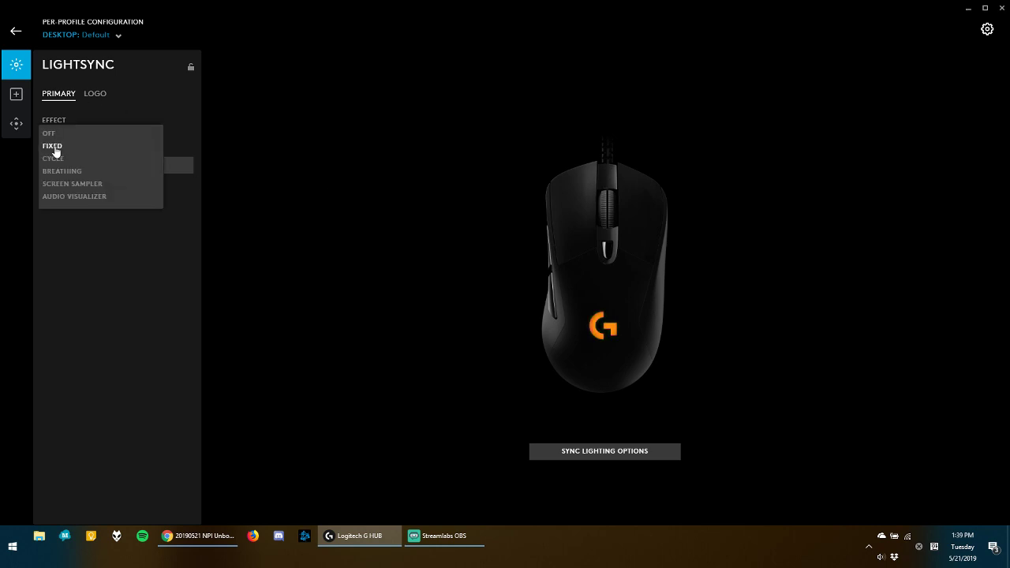
left_click(63, 172)
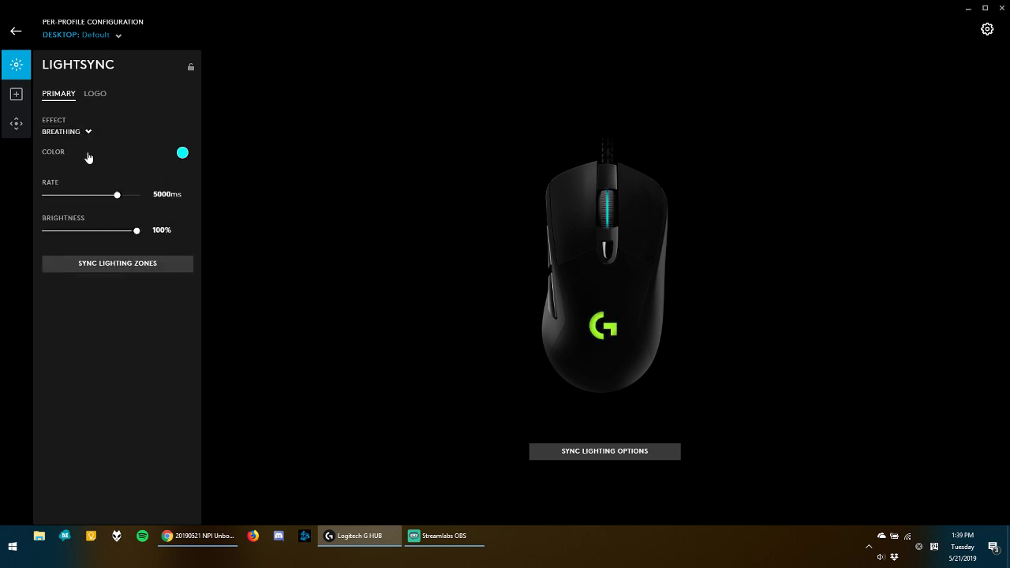
left_click(114, 130)
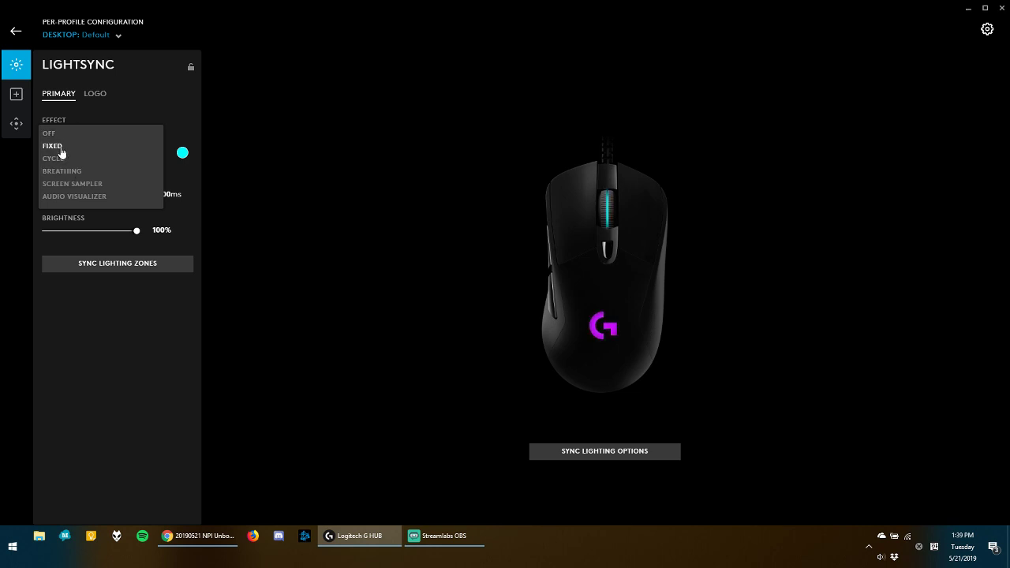
left_click(63, 165)
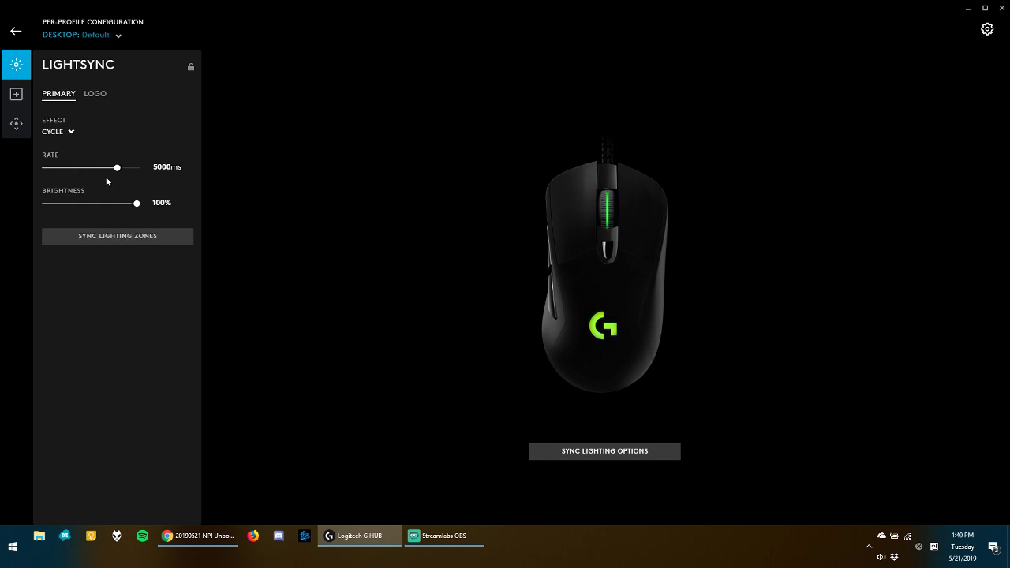
left_click(57, 132)
left_click(59, 177)
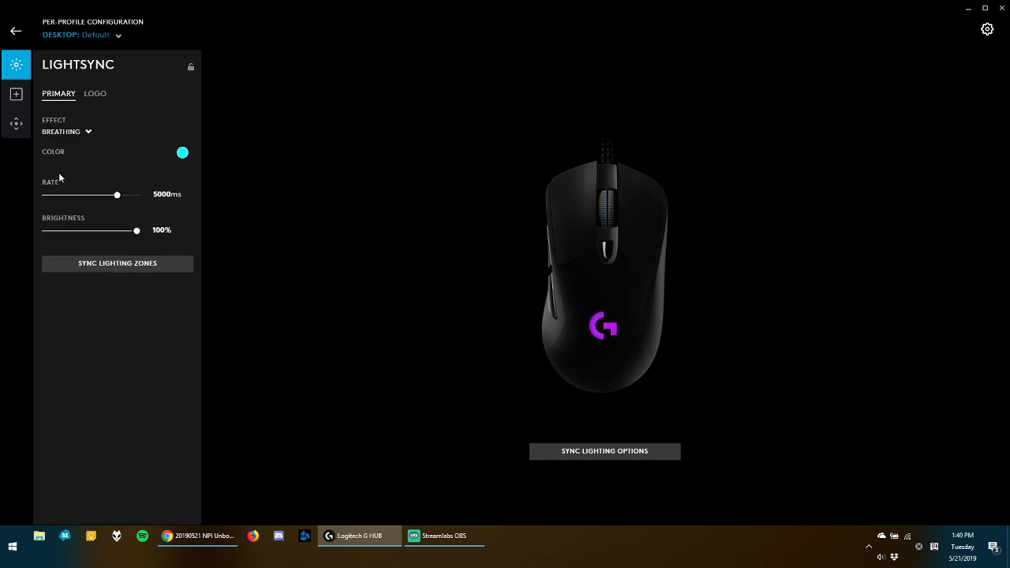
Step: Try the Screen Sampler and Audio Visualizer lighting effects, and expand the Audio Visualizer's advanced settings
left_click(63, 132)
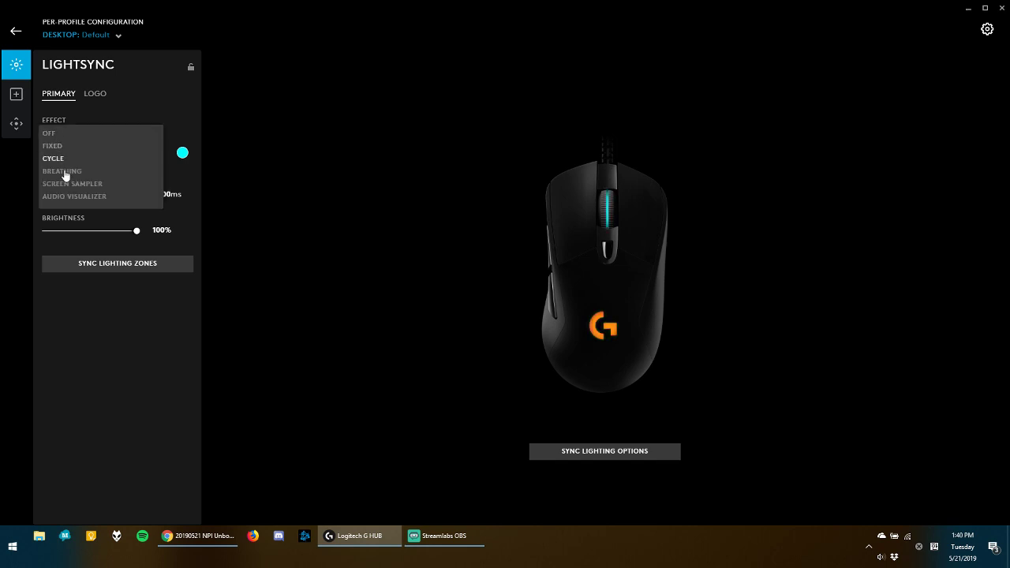
left_click(69, 184)
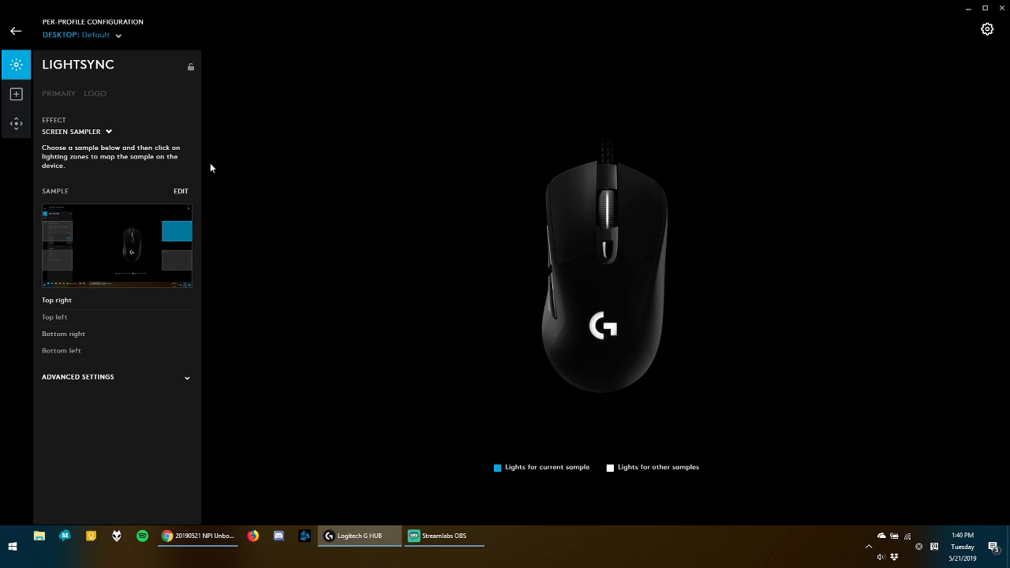
left_click(93, 131)
left_click(71, 197)
left_click(129, 239)
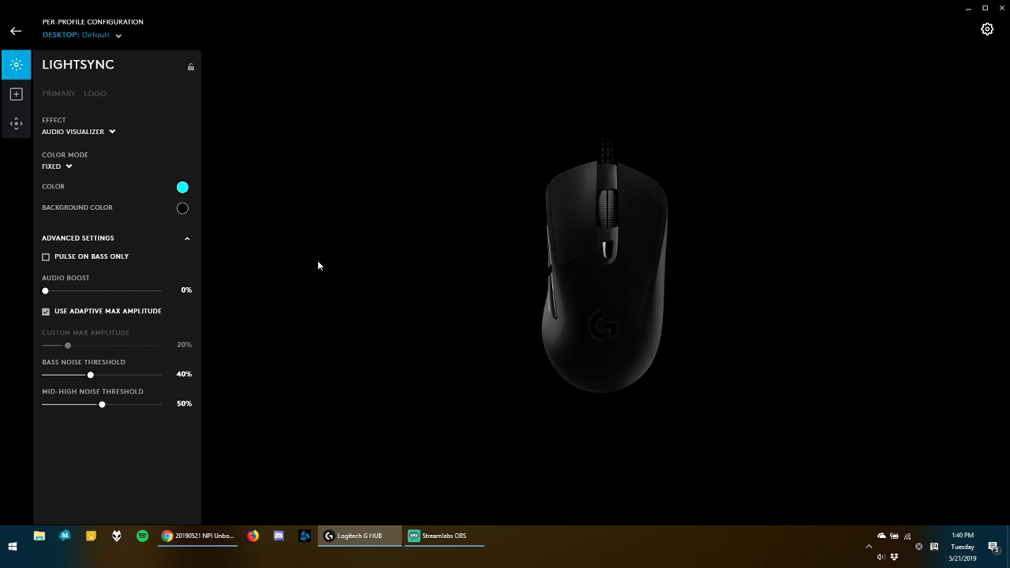
Step: Set both the primary and logo lighting effects to Off and lock the lighting as a persistent configuration
left_click(79, 132)
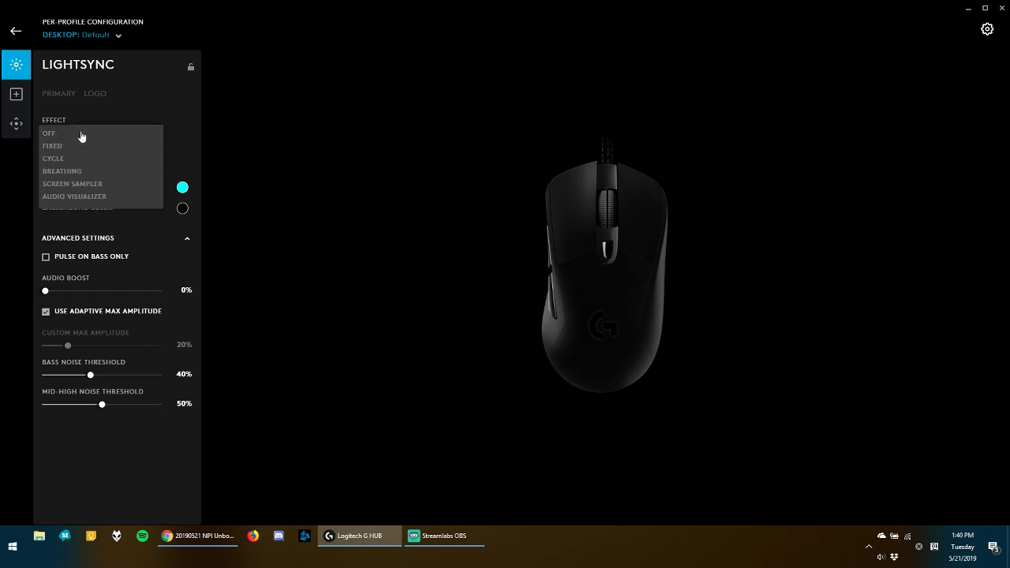
left_click(96, 94)
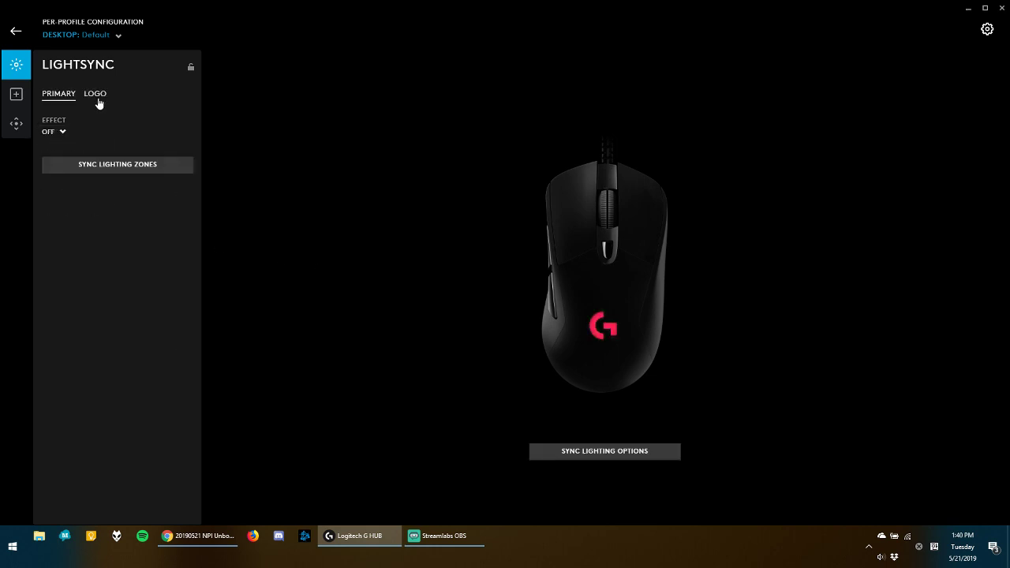
left_click(73, 132)
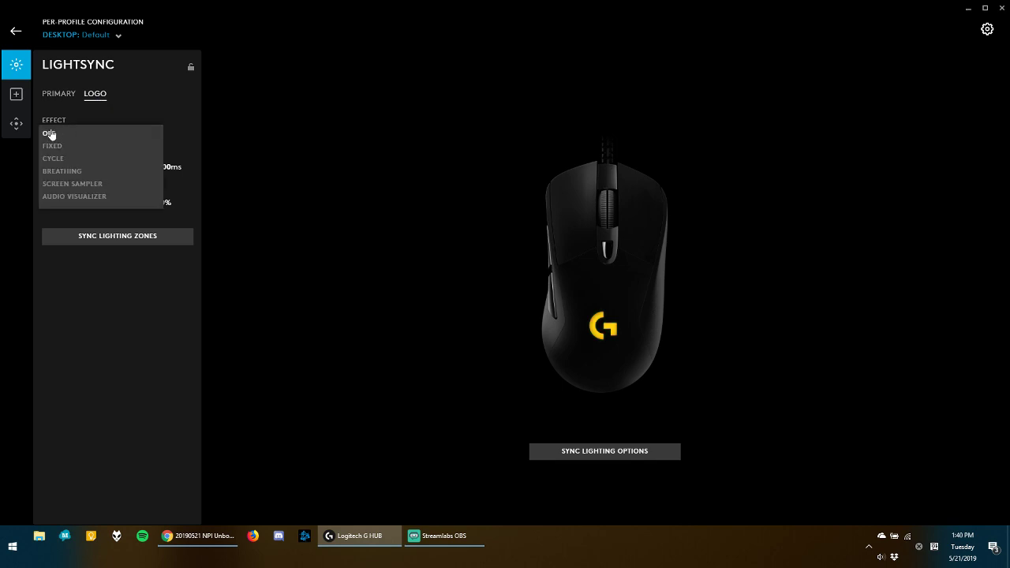
left_click(51, 137)
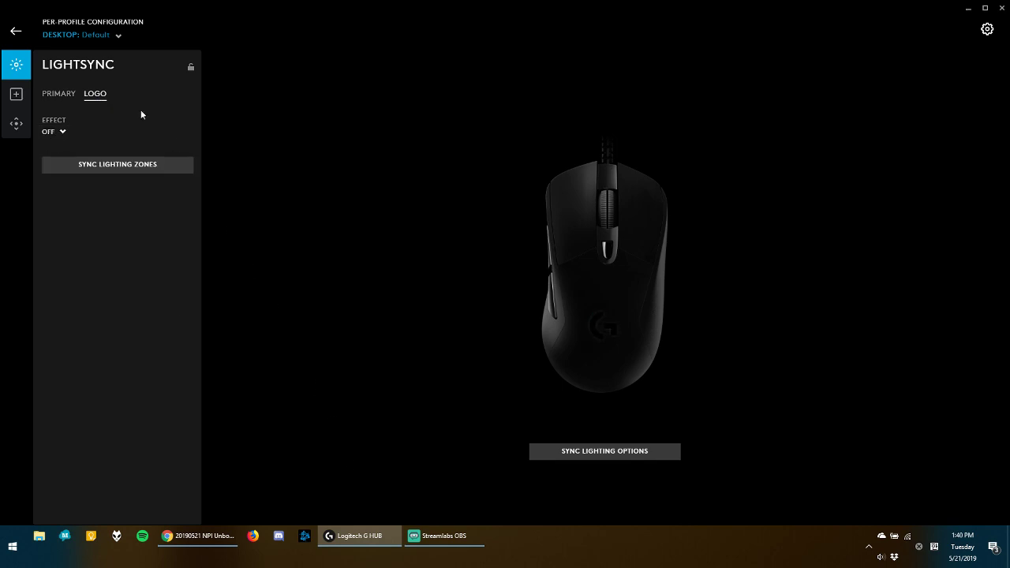
left_click(190, 68)
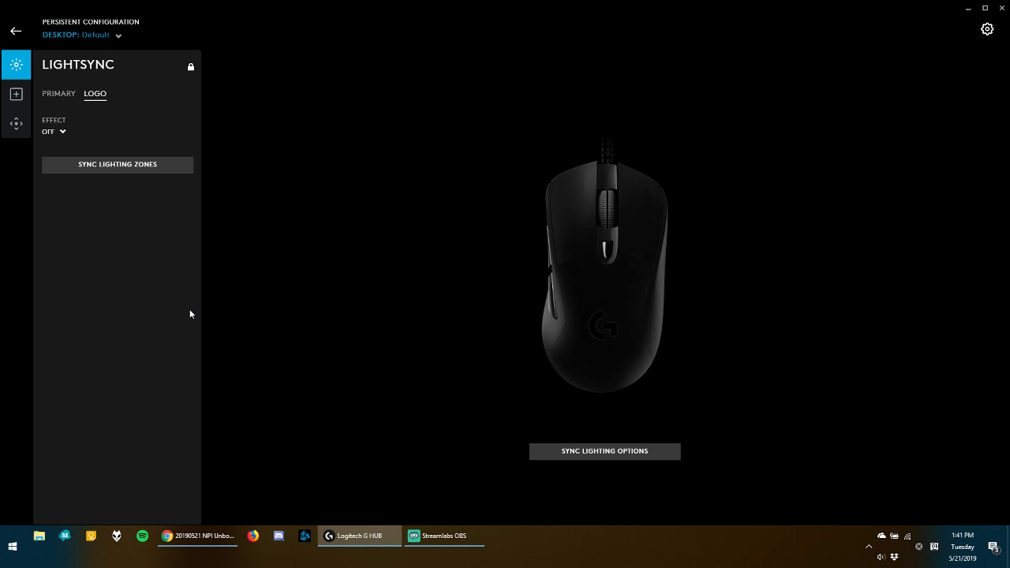
Step: Examine the commands, keys and app actions available for assignment to the mouse buttons
left_click(22, 99)
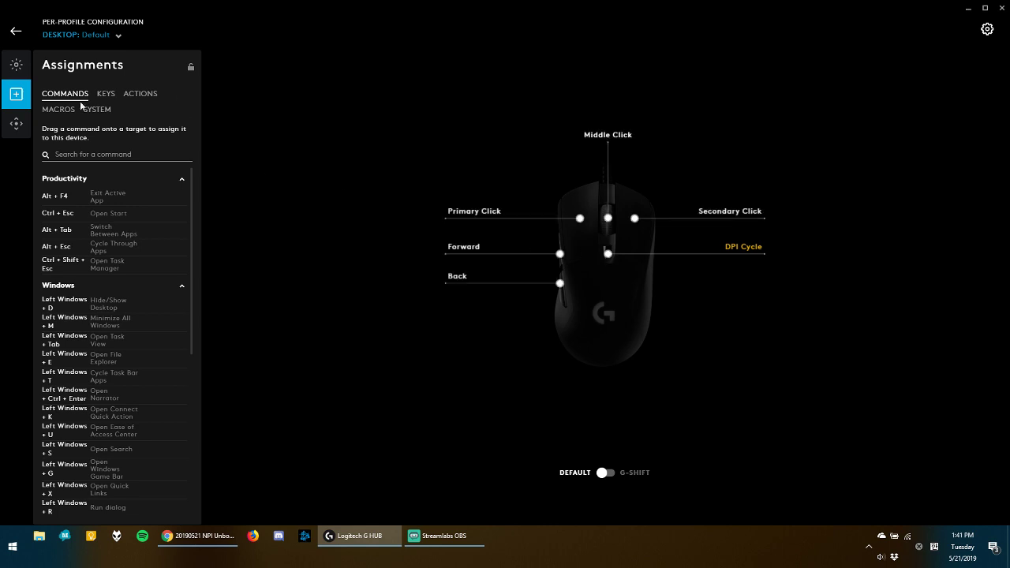
scroll(90, 261, "down", 5)
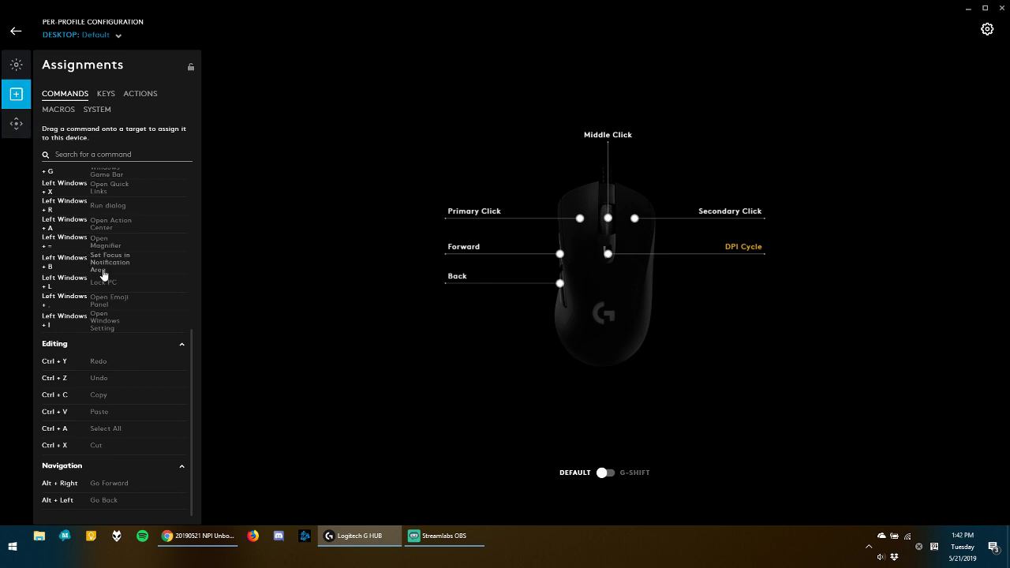
scroll(112, 270, "up", 3)
scroll(113, 273, "up", 1)
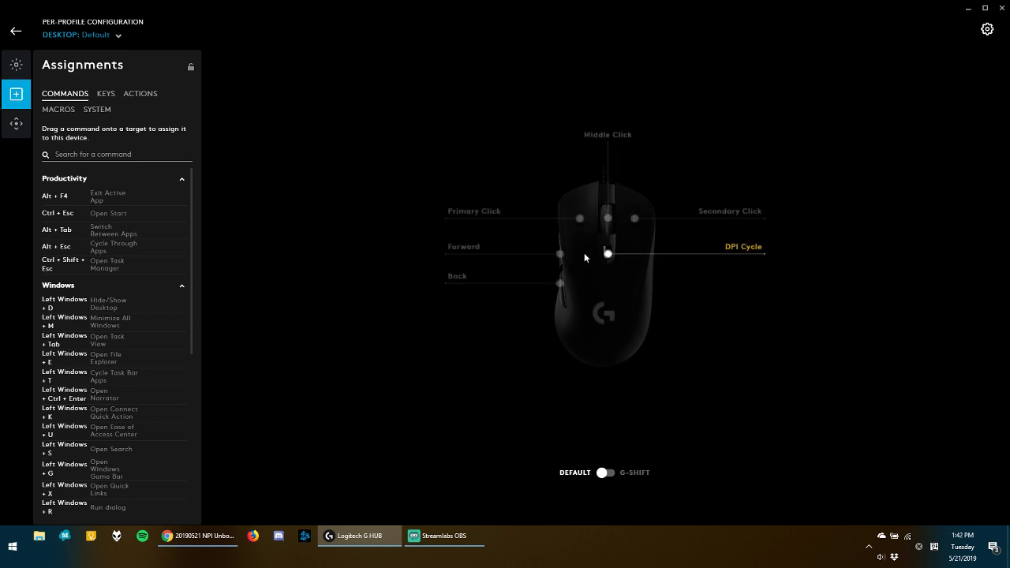
left_click(104, 93)
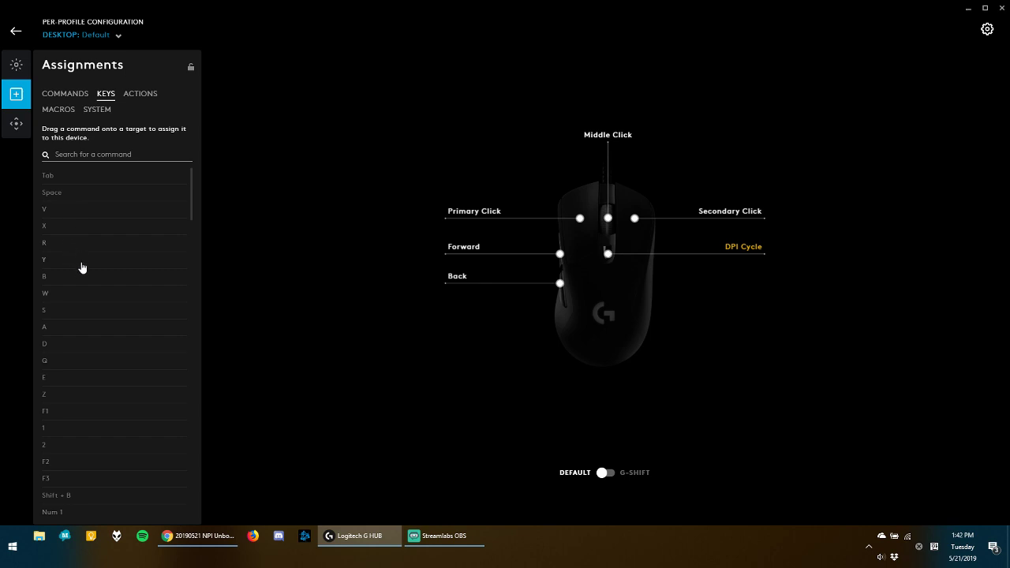
scroll(82, 268, "down", 8)
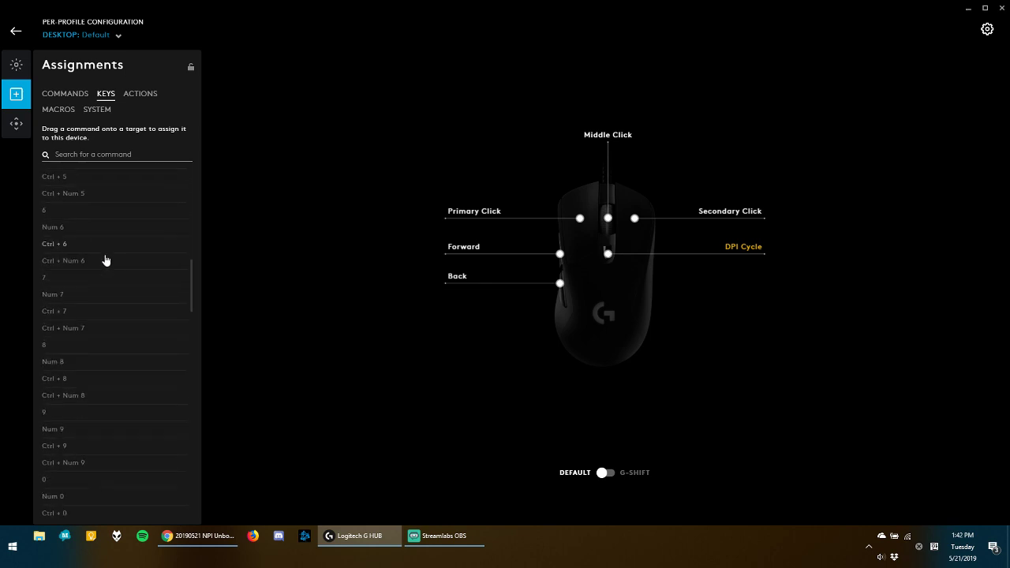
scroll(105, 260, "down", 10)
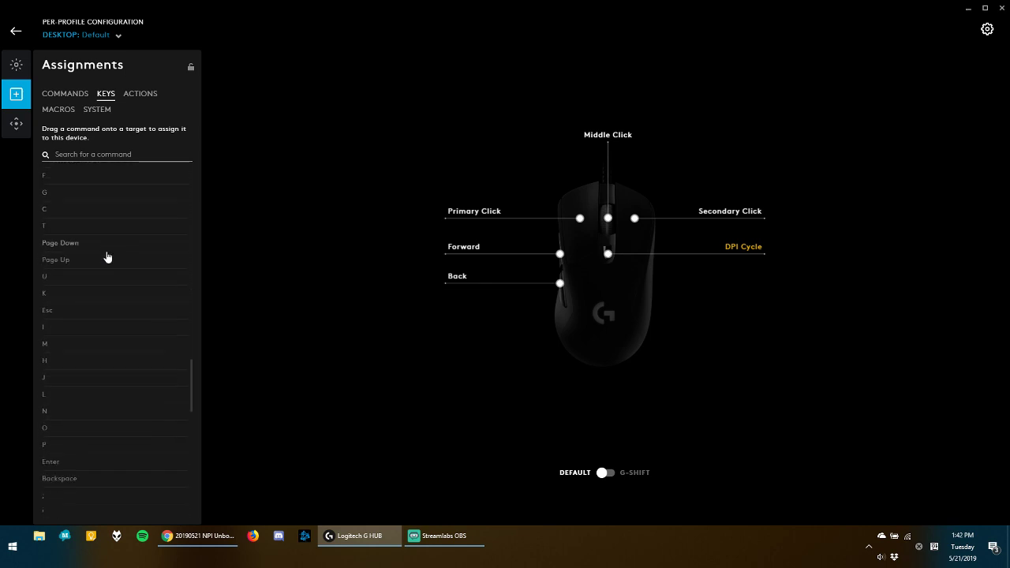
scroll(109, 249, "down", 4)
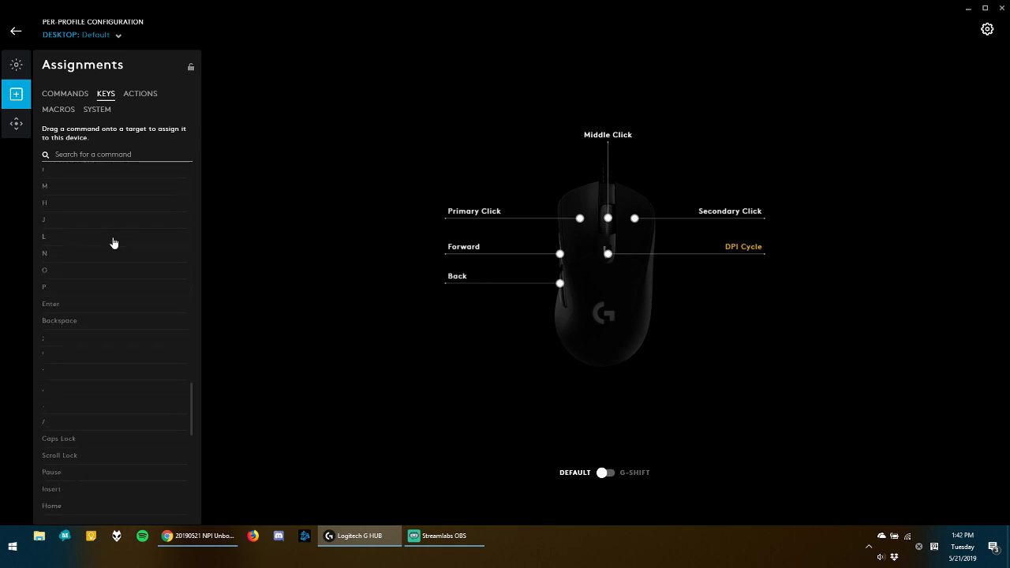
left_click(140, 95)
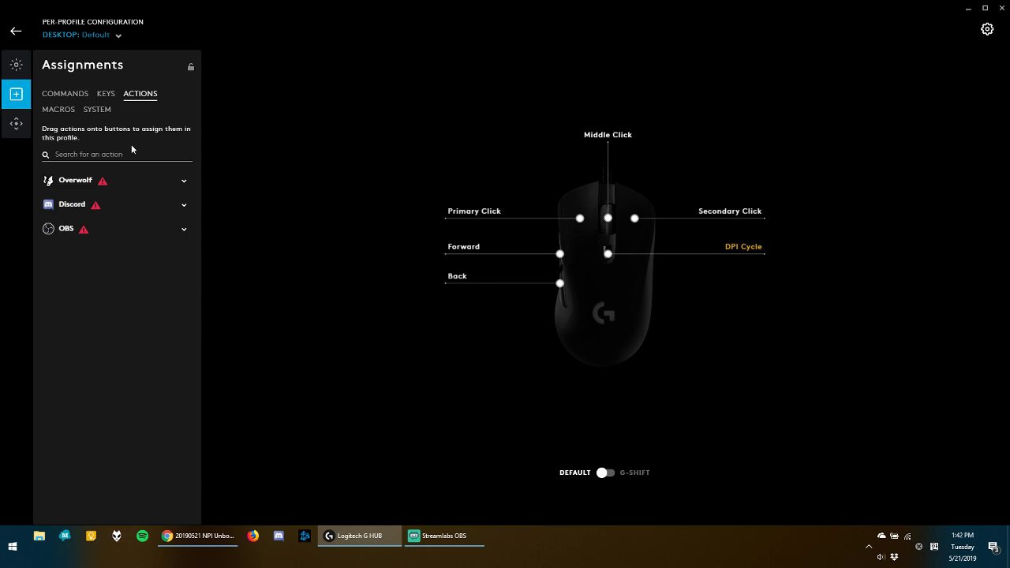
Step: Create a new macro named "Hold F" of the Repeat While Holding type
left_click(54, 115)
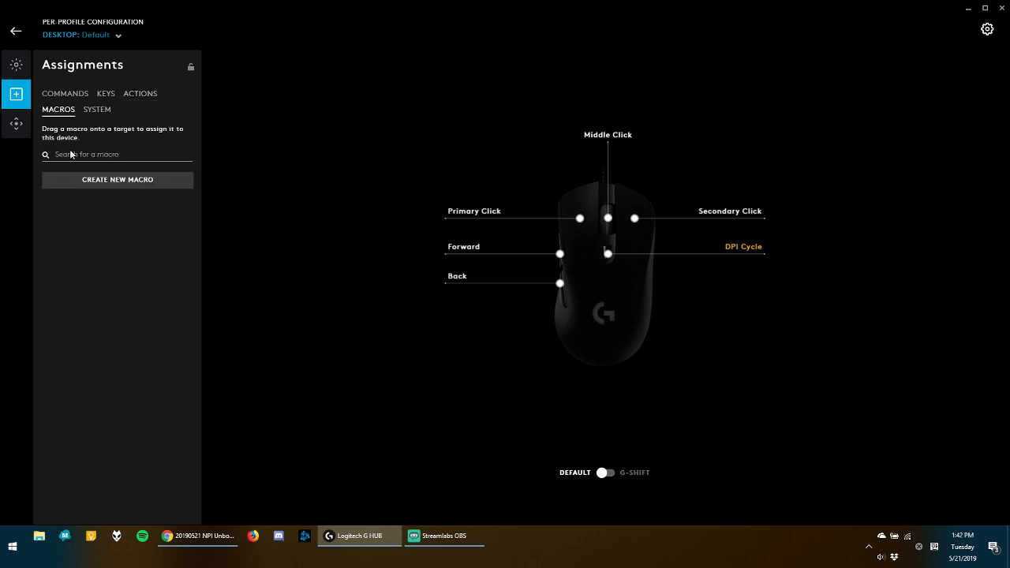
left_click(103, 180)
left_click(106, 183)
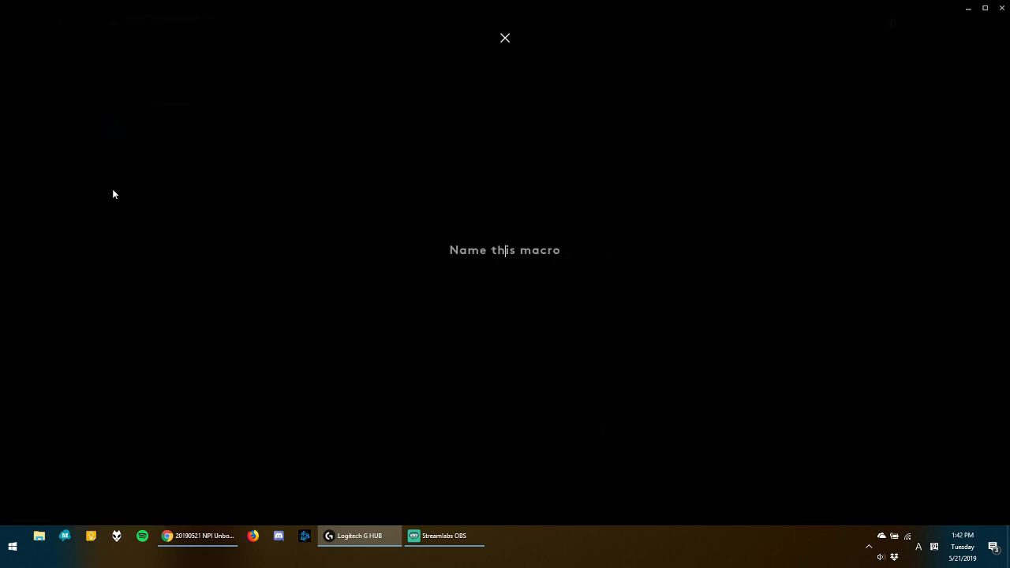
type("Hold F")
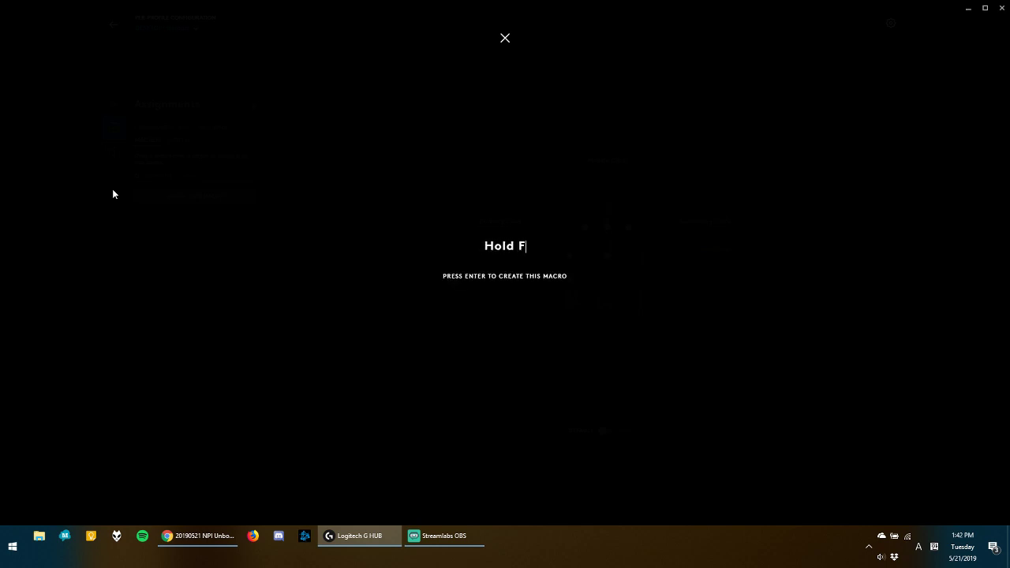
key("Return")
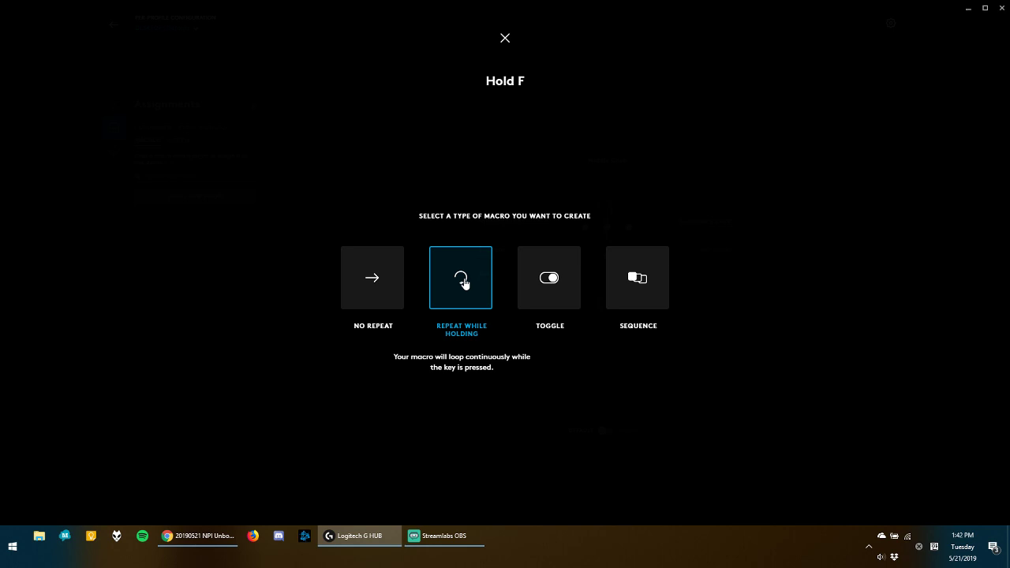
left_click(465, 281)
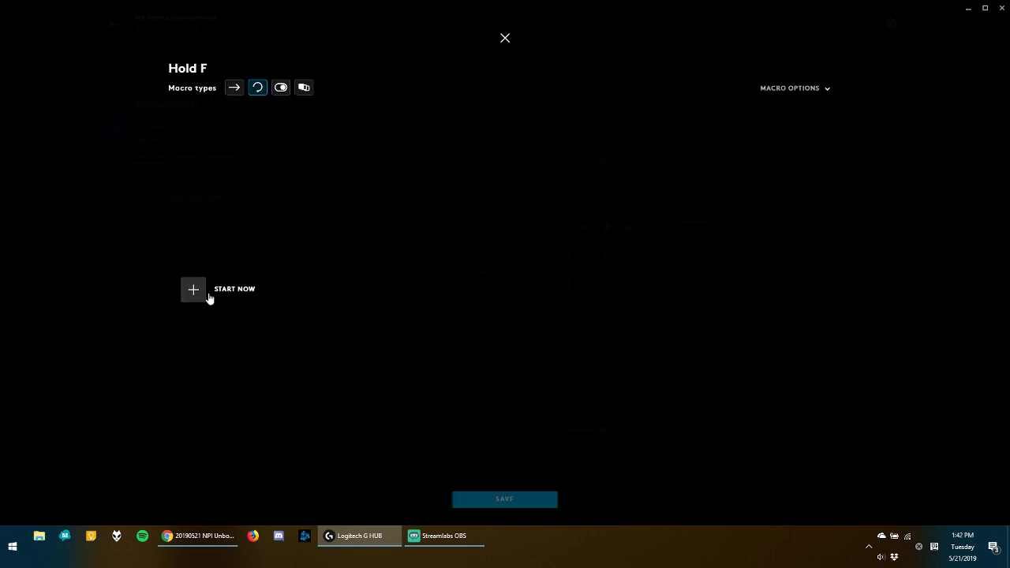
Step: Record and save an F keystroke in the Hold F macro, and assign the macro to the DPI Cycle button
left_click(197, 290)
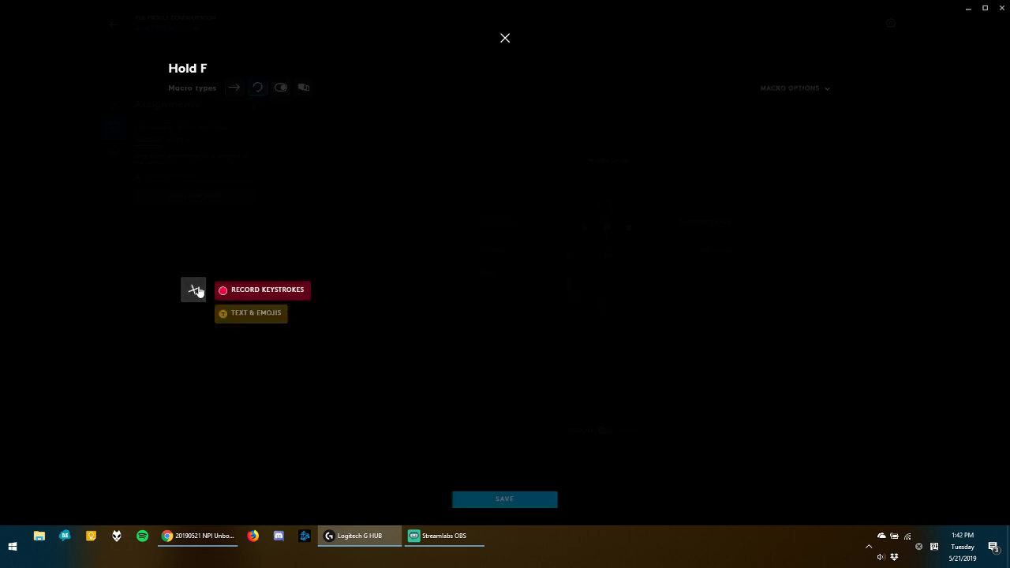
left_click(285, 292)
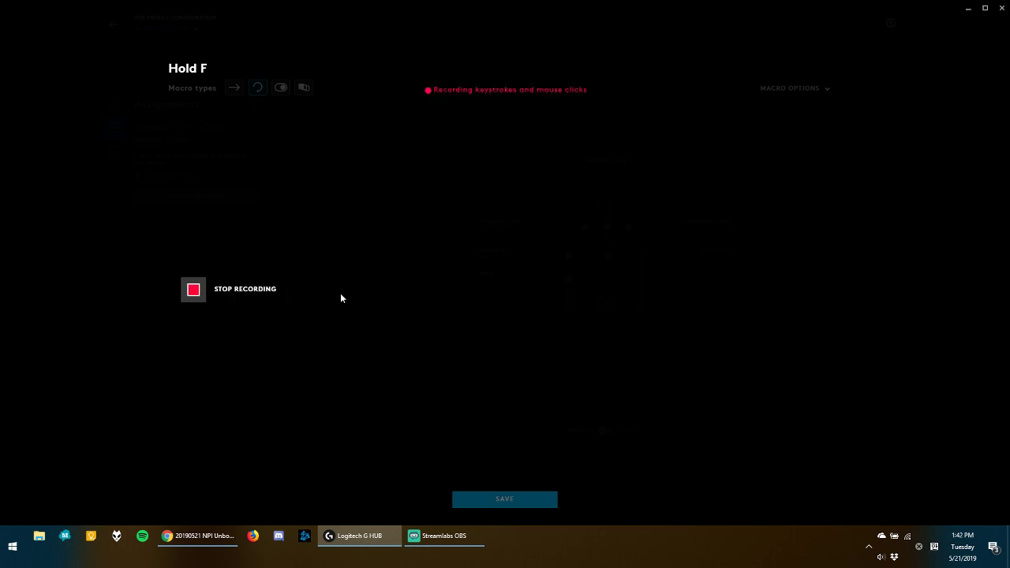
key("f")
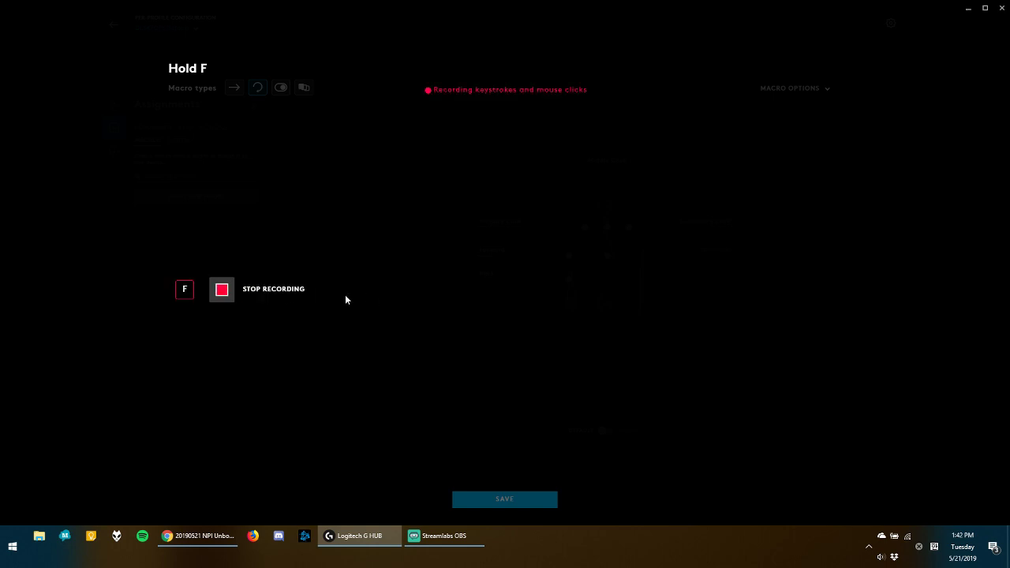
left_click(222, 292)
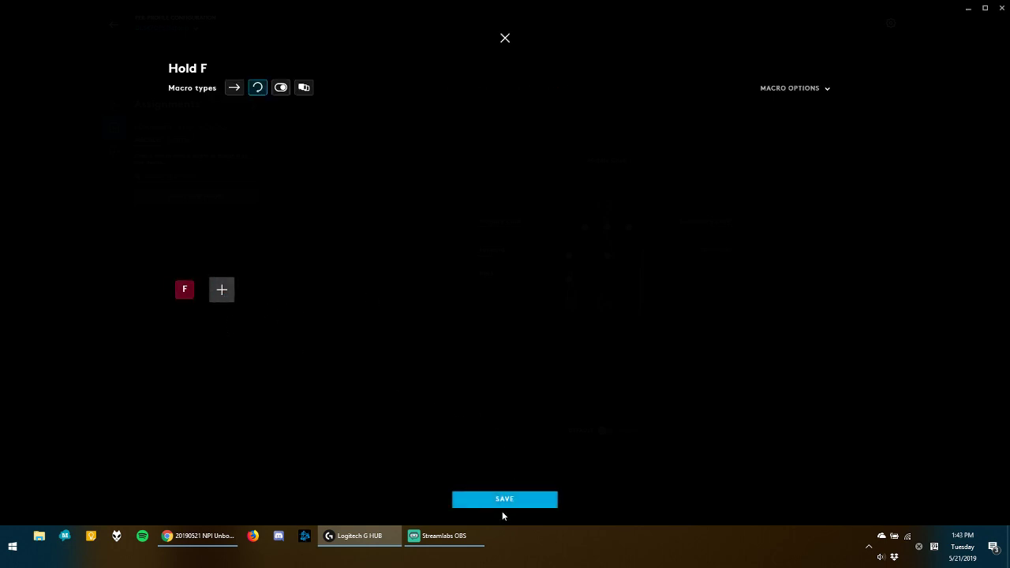
left_click(502, 503)
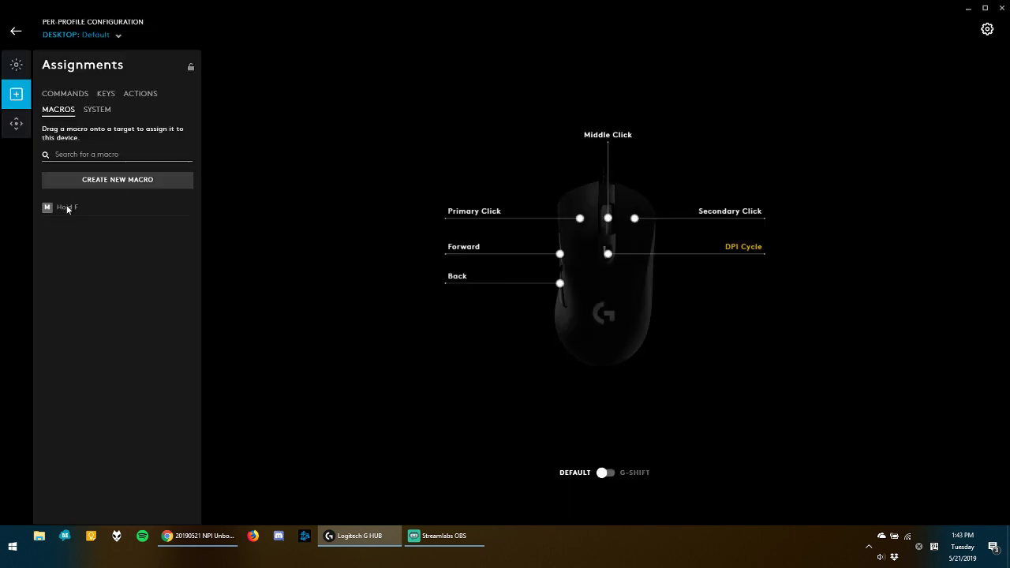
left_click_drag(67, 209, 612, 261)
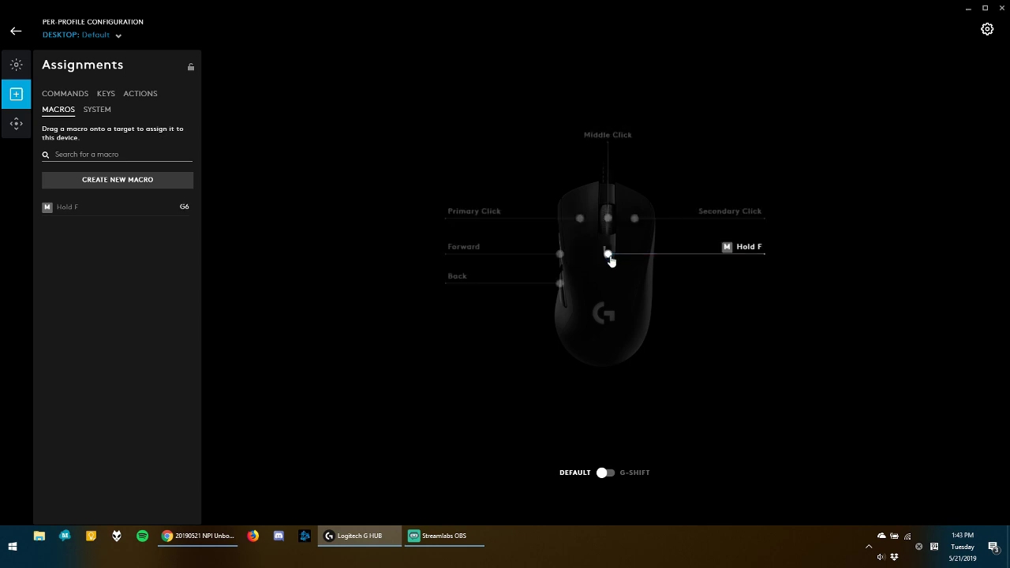
Step: Test the Hold F macro in a blank TextPad document, and close the document without saving
left_click(13, 546)
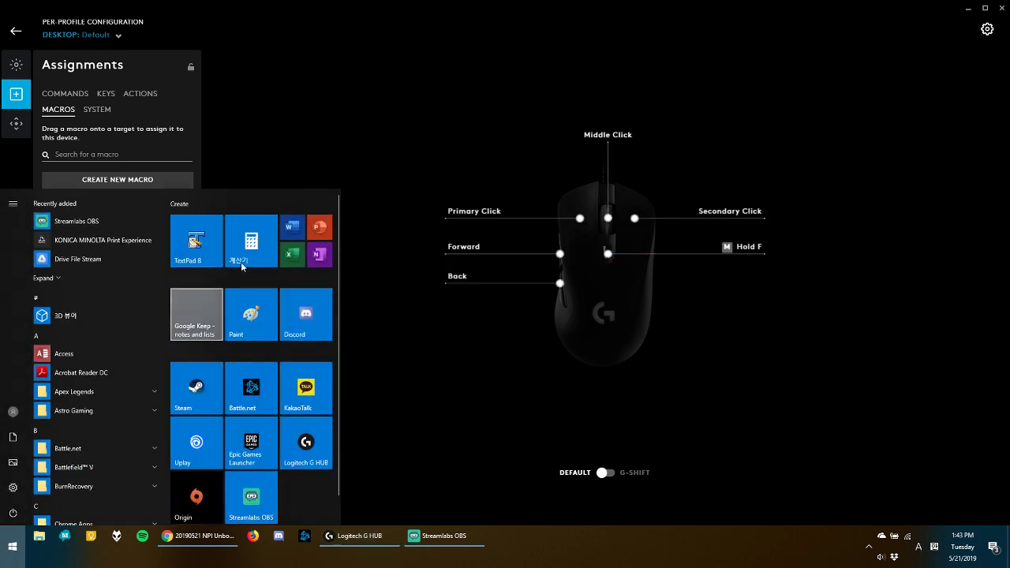
left_click(197, 241)
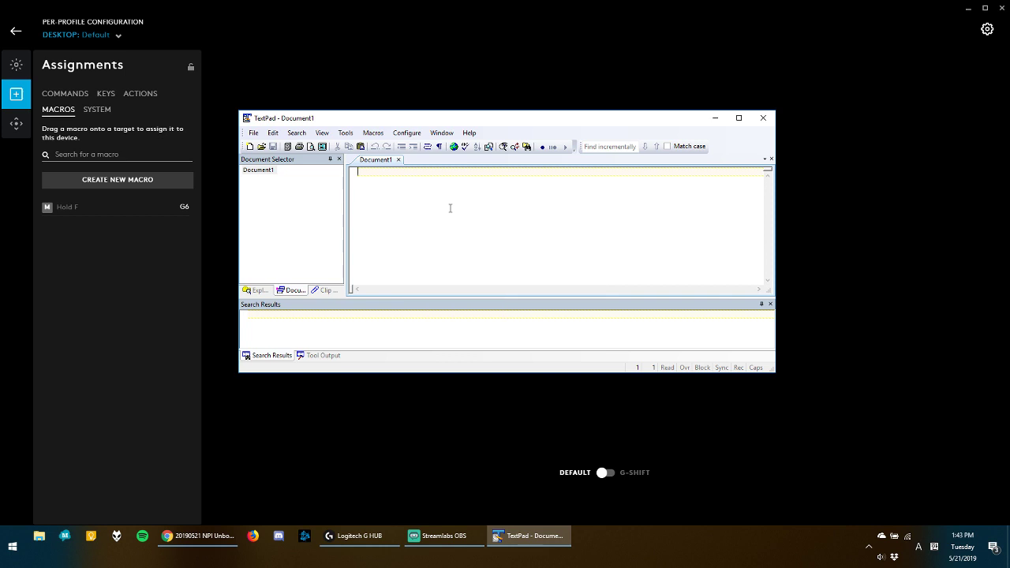
type("ffffffffffffffffffffff")
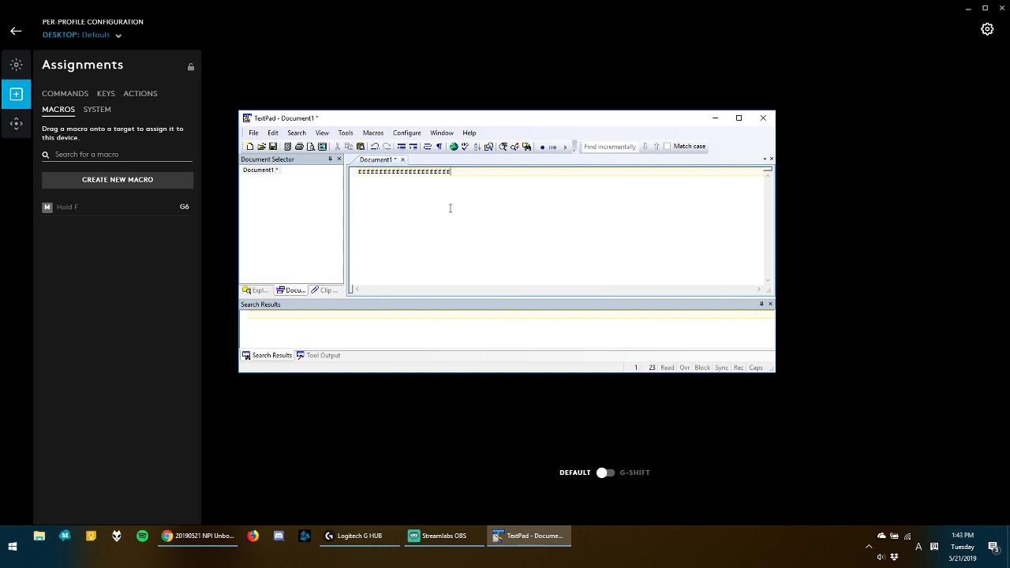
type("ffffffffffffffffffffffffffffffffffffffffffffffffffff")
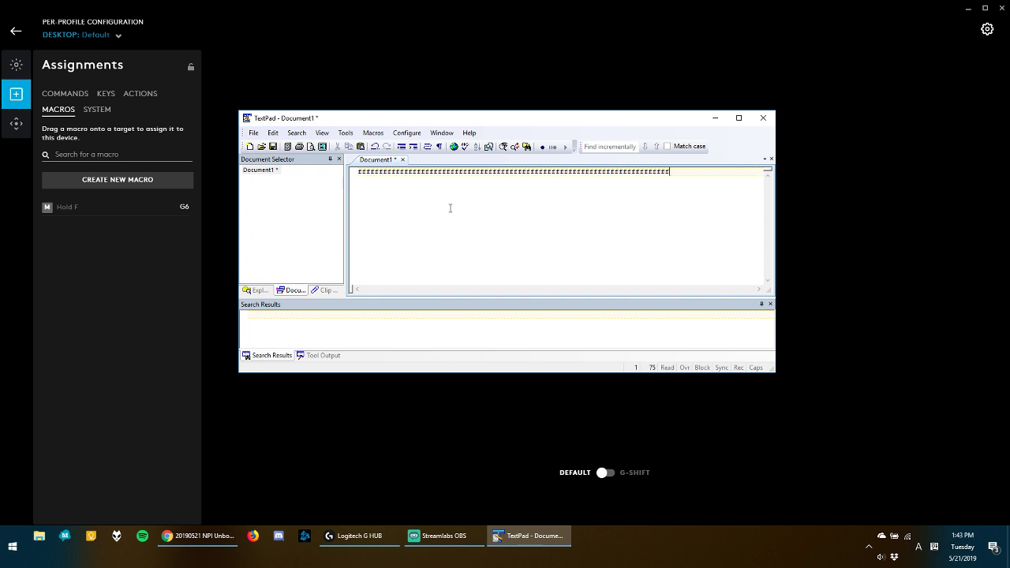
type("fffff")
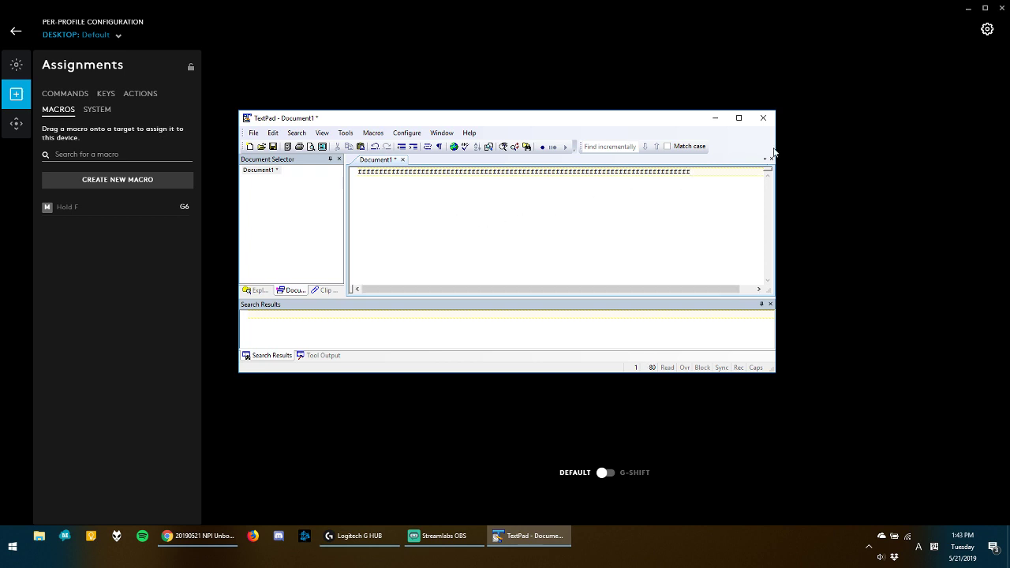
left_click(764, 118)
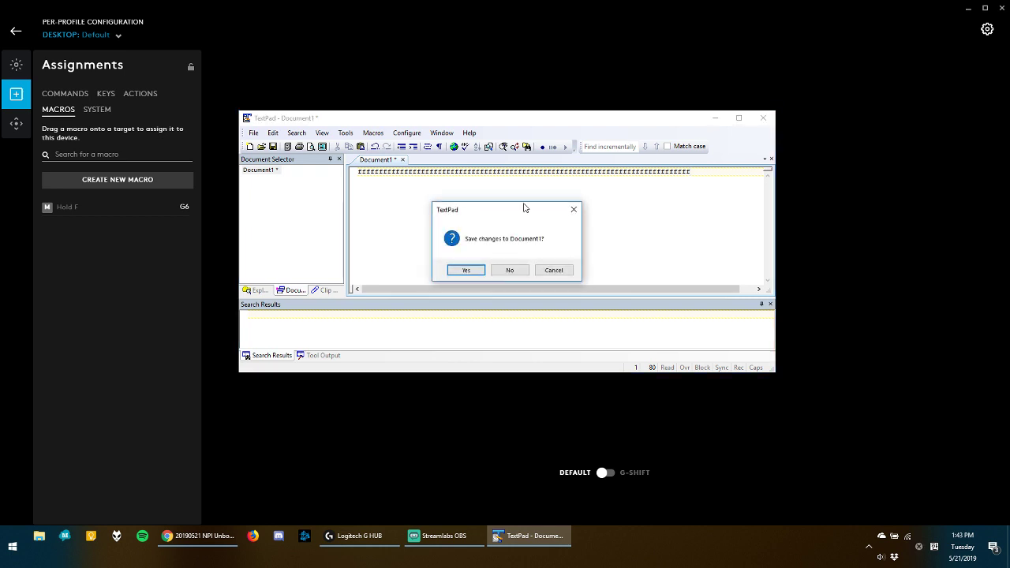
left_click(513, 271)
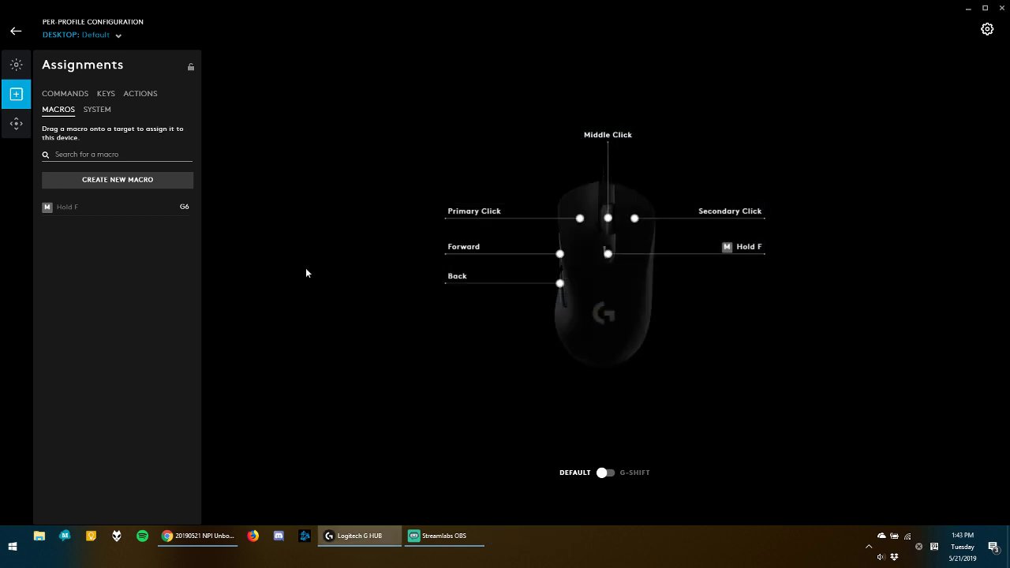
Step: Examine the system controls available for assignment, from launching applications and mouse functions to media and G HUB controls
left_click(103, 111)
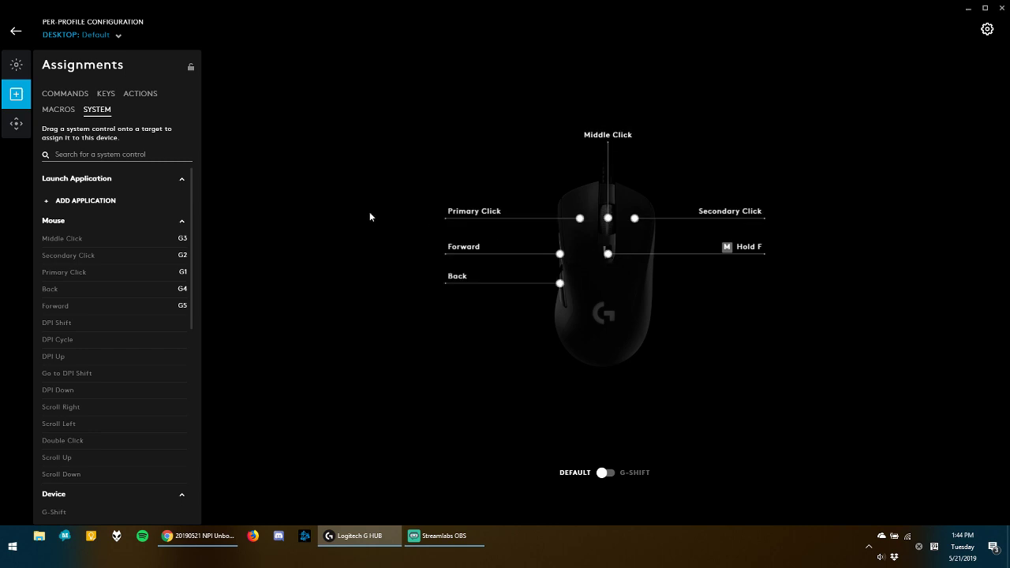
scroll(118, 261, "down", 2)
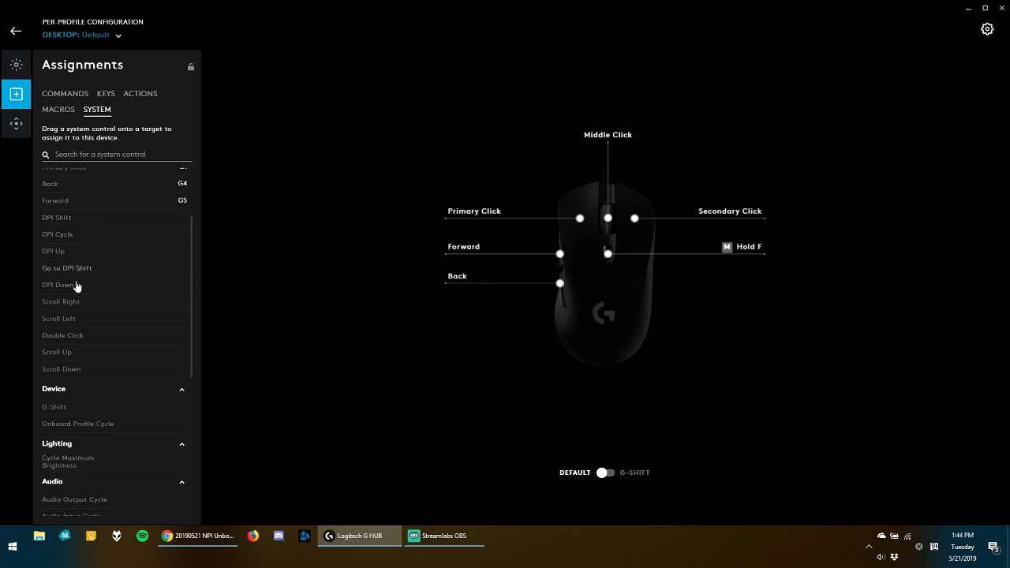
scroll(128, 365, "down", 5)
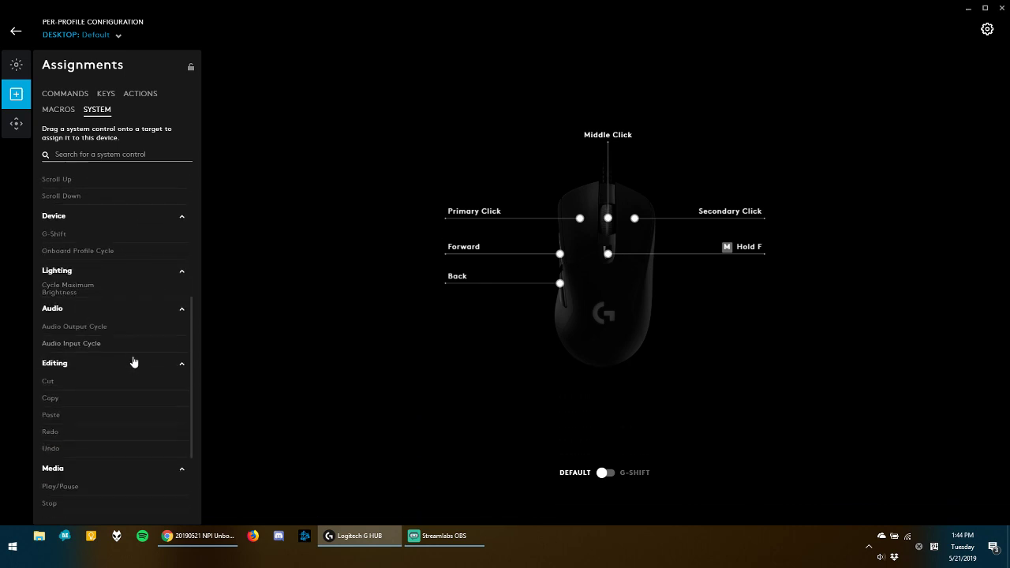
scroll(133, 352, "down", 1)
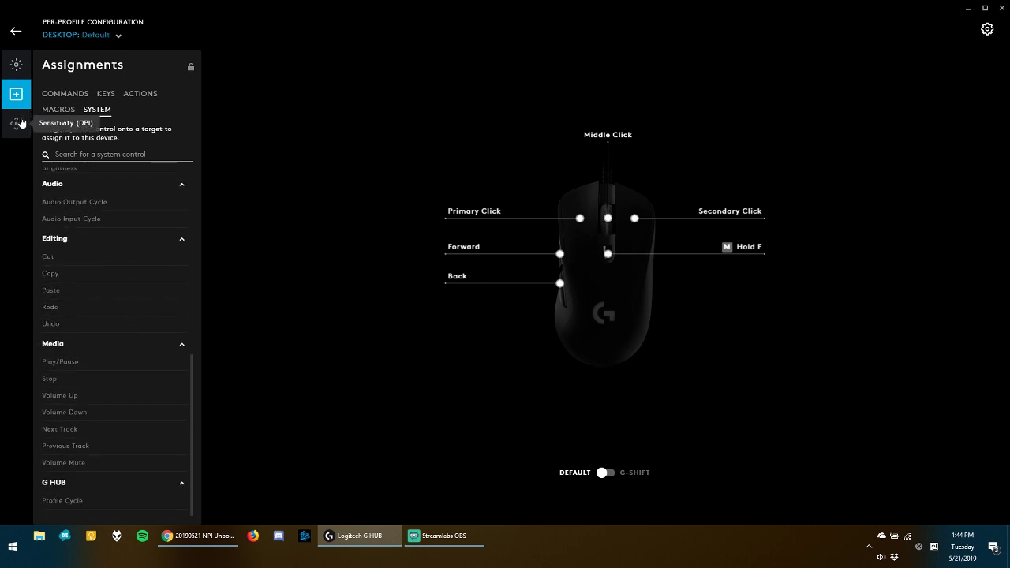
Step: Delete the 1600, 3200 and 800 DPI speeds and move the remaining DPI Shift speed to 800
left_click(18, 124)
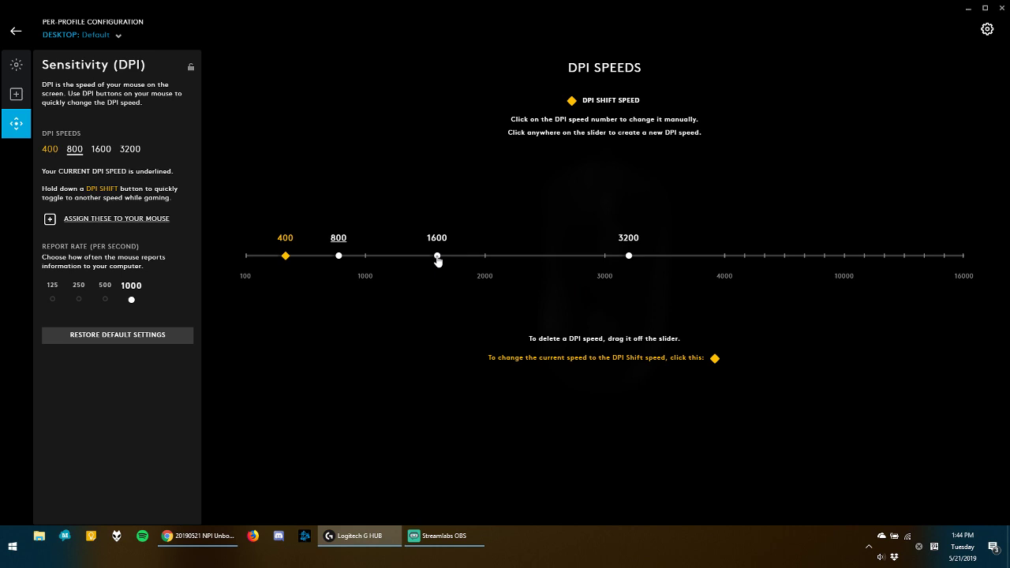
left_click_drag(438, 259, 442, 153)
mouse_move(629, 256)
left_mouse_down()
mouse_move(631, 45)
mouse_move(615, 168)
mouse_move(600, 172)
left_mouse_up()
left_click_drag(339, 256, 345, 175)
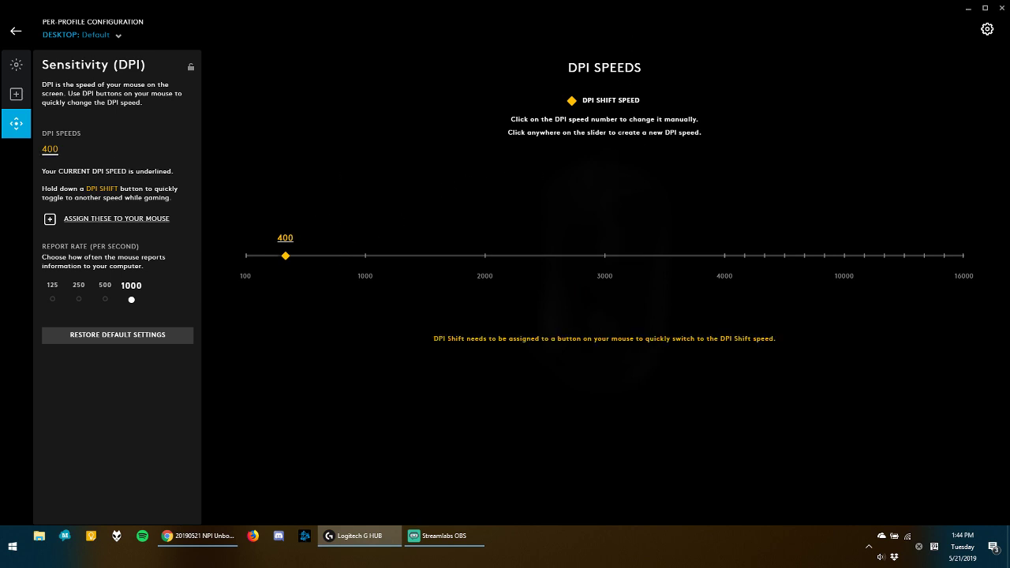
left_click_drag(286, 255, 339, 255)
Step: Try report rates of 500, 250 and 125 per second, and return the rate to 1000
left_click(105, 300)
left_click(79, 299)
left_click(52, 299)
left_click(131, 300)
Step: Try on-board memory mode in the mouse's device settings, re-enable software control each time, and close the settings
left_click(968, 29)
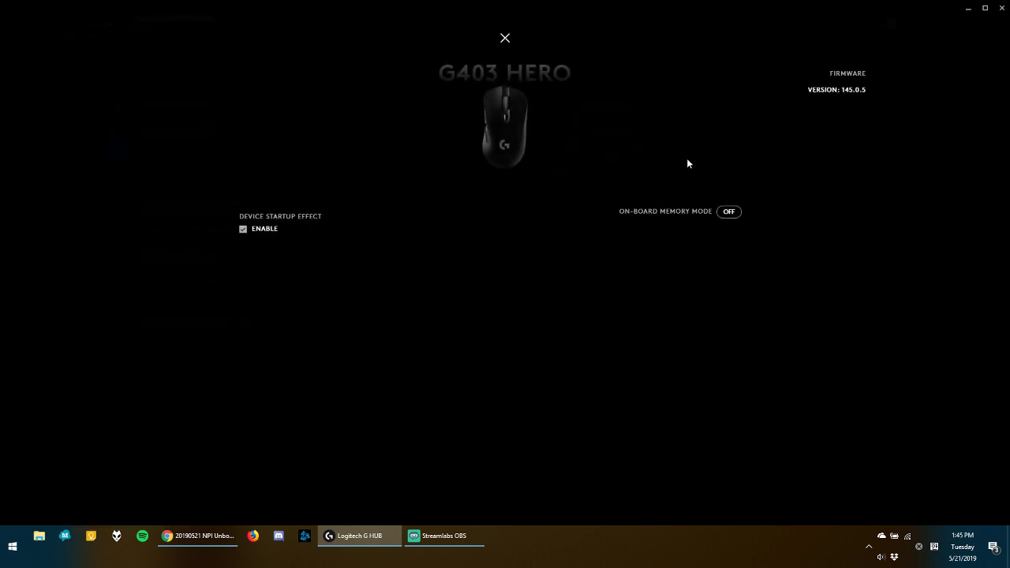
left_click(730, 215)
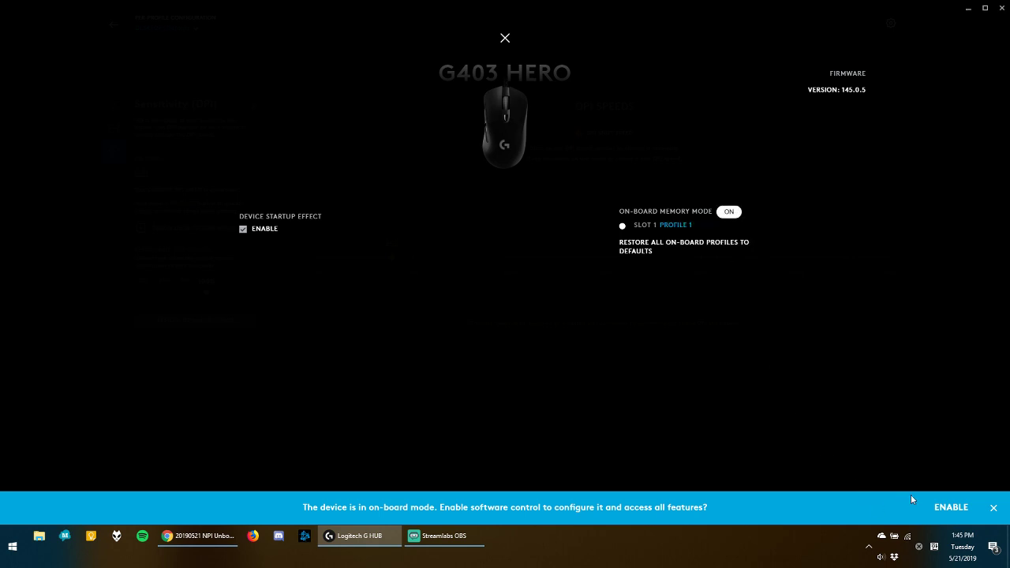
left_click(949, 509)
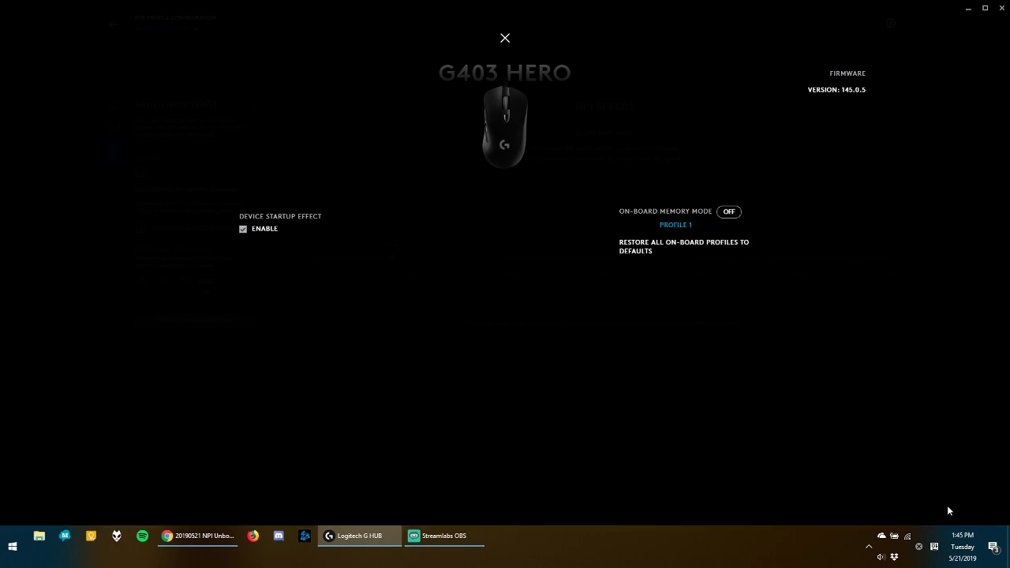
left_click(727, 214)
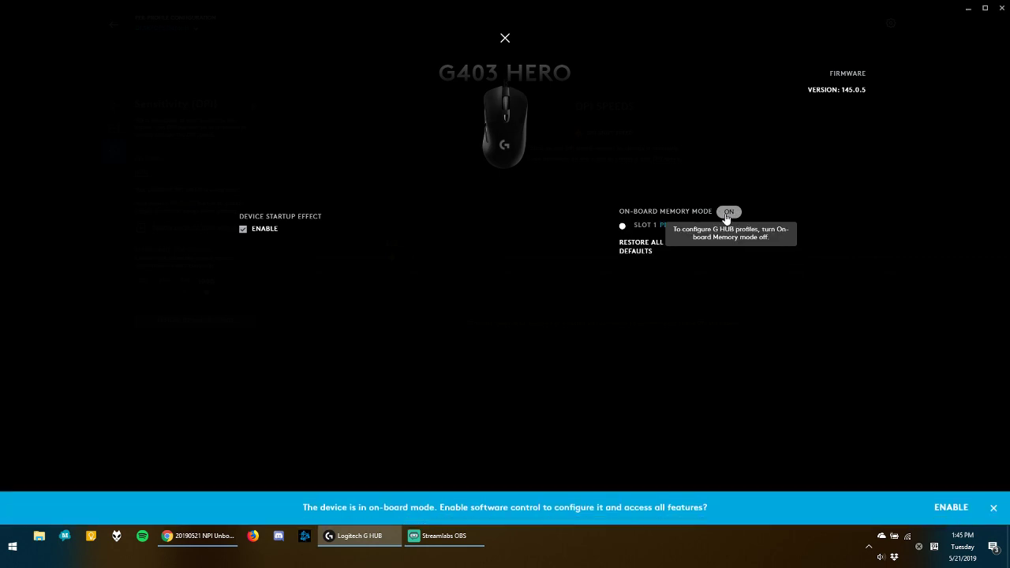
left_click(947, 509)
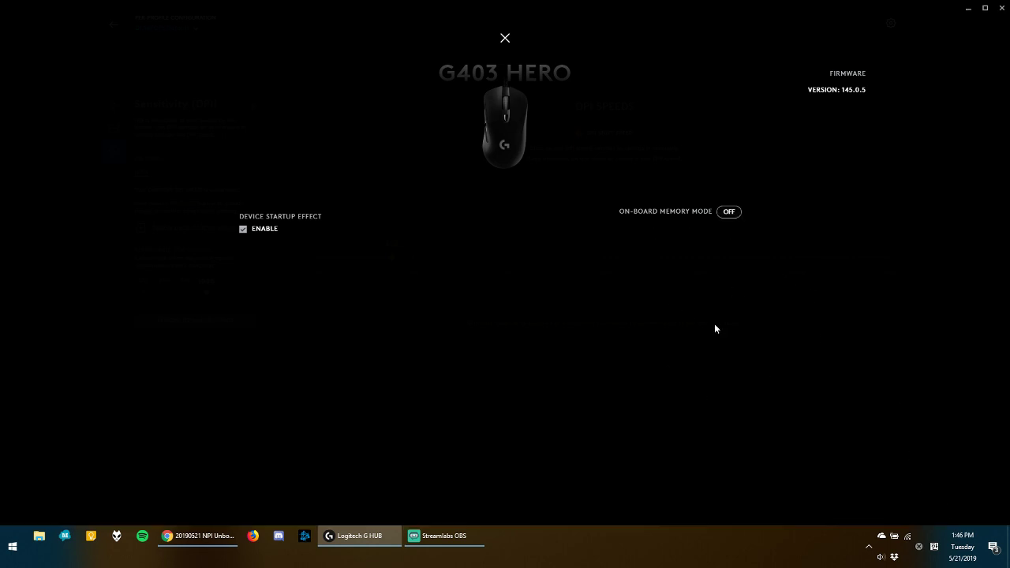
left_click(505, 38)
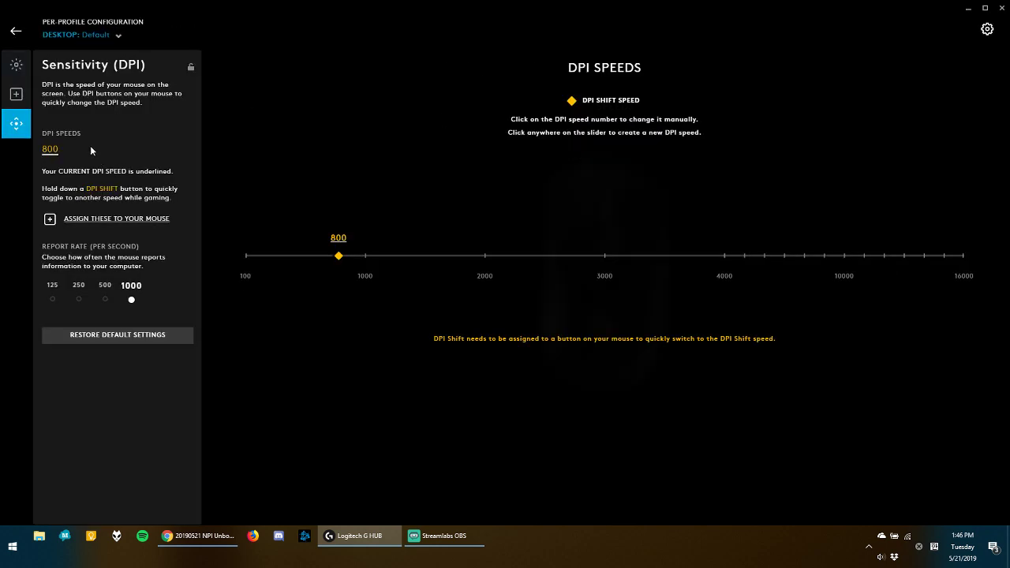
Step: Review the mouse's assignments, lighting, sensitivity and device settings, and return to the overview of connected devices
left_click(16, 94)
left_click(16, 64)
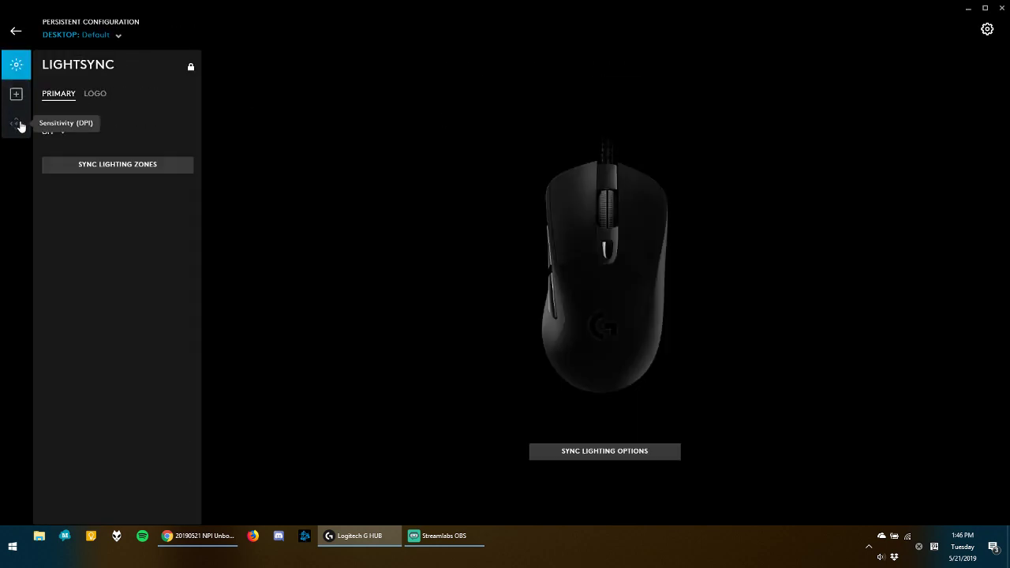
left_click(17, 123)
left_click(987, 30)
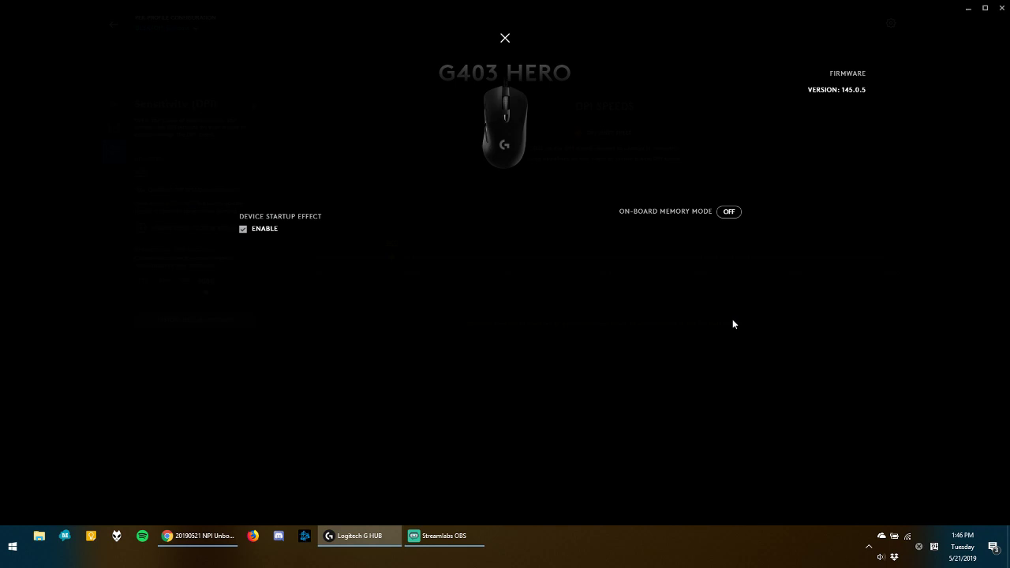
left_click(727, 213)
left_click(504, 39)
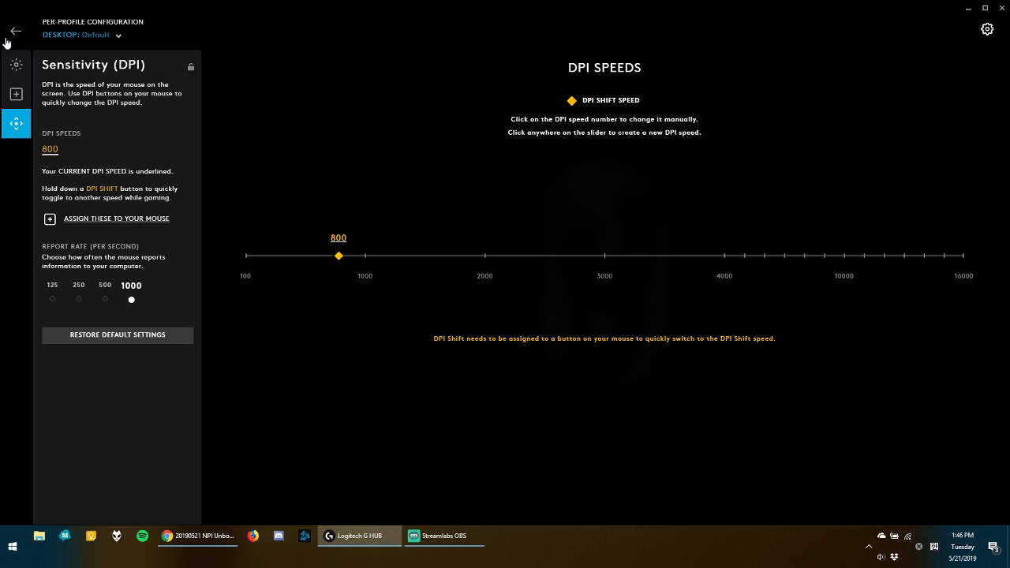
left_click(6, 37)
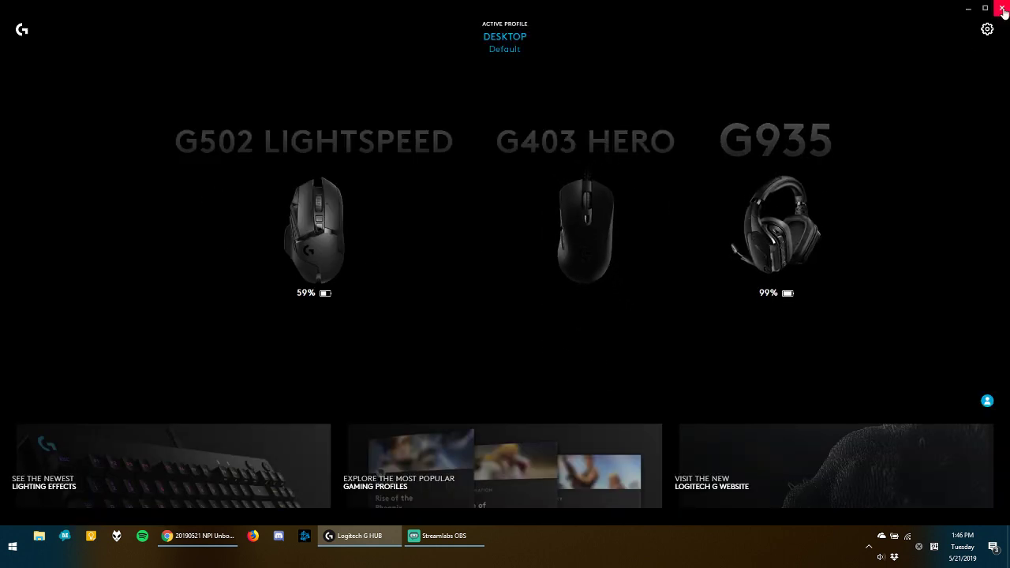